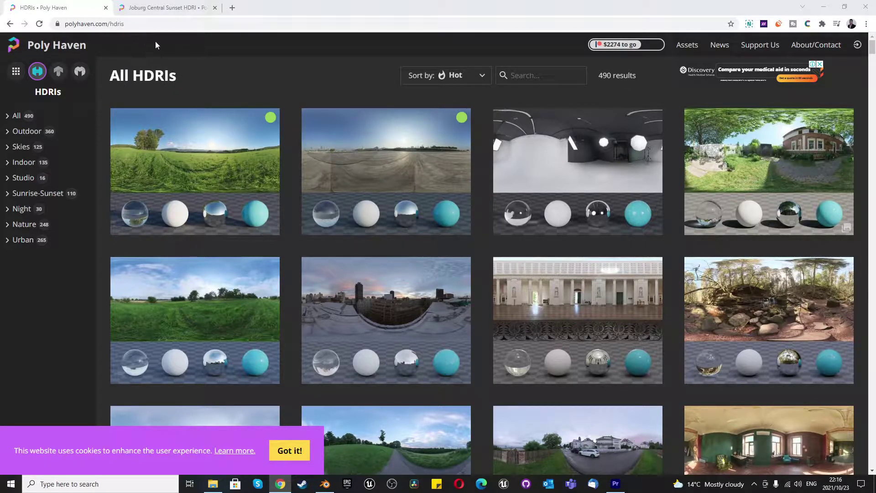
Show the Poly Haven Joburg Central Sunset HDRI page with its 4K EXR download
{"action": "left_click", "coordinate": [158, 7]}
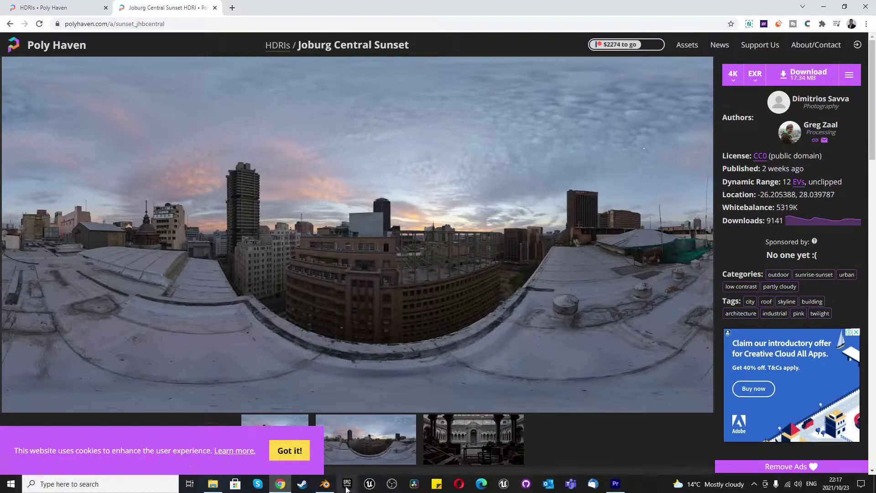
Set the World Color to an Environment Texture loaded with sunset_jhbcentral_4k.exr from the Desktop
{"action": "left_click", "coordinate": [324, 484]}
{"action": "left_click", "coordinate": [242, 271]}
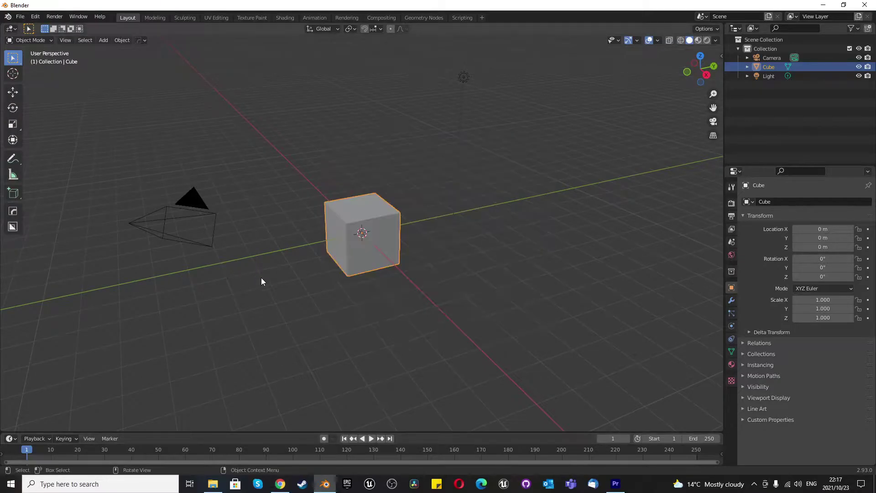
{"action": "left_click", "coordinate": [731, 256]}
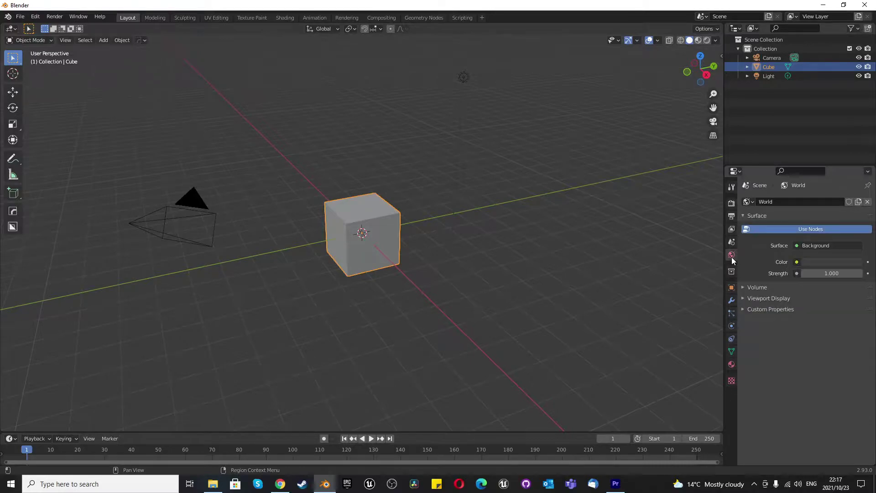
{"action": "left_click", "coordinate": [796, 262]}
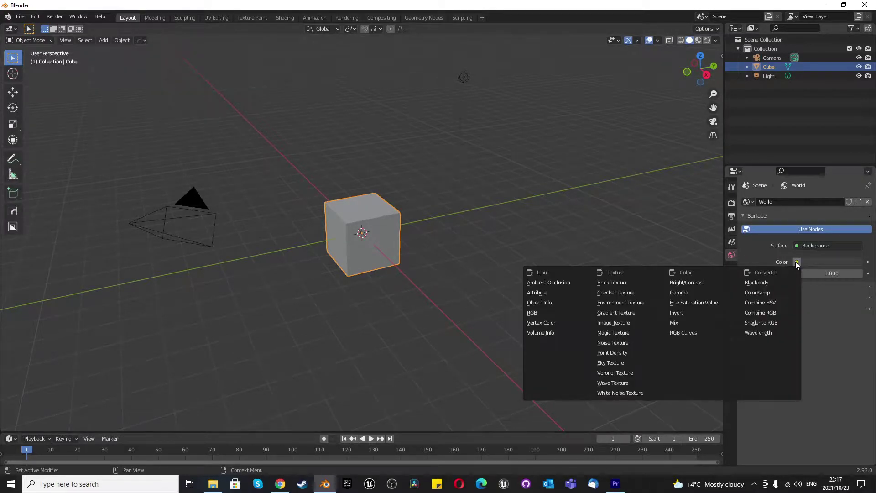
{"action": "left_click", "coordinate": [629, 303]}
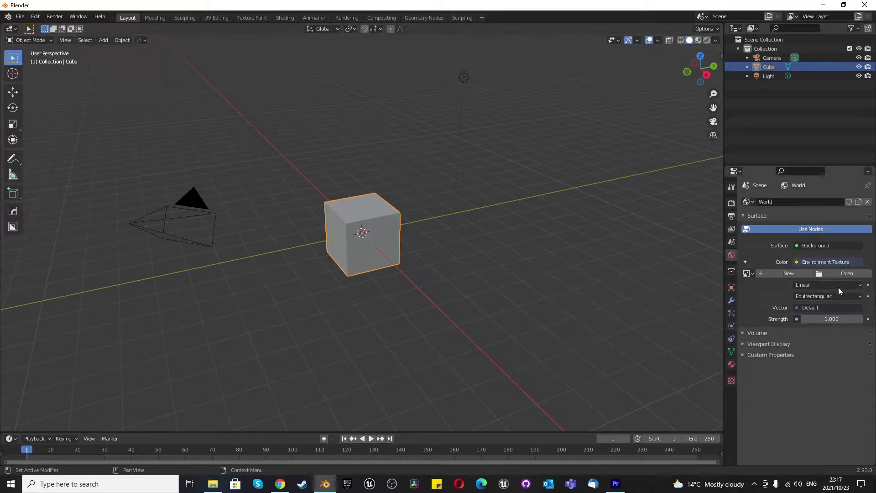
{"action": "left_click", "coordinate": [844, 275]}
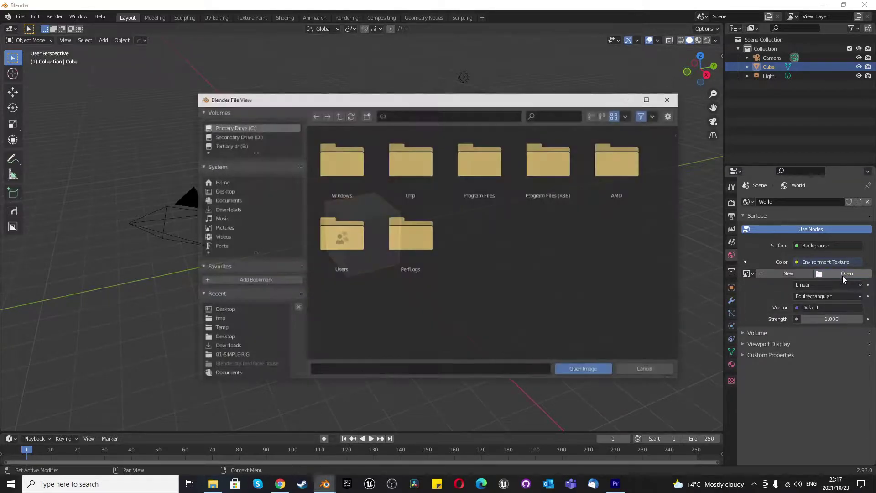
{"action": "left_click", "coordinate": [221, 193]}
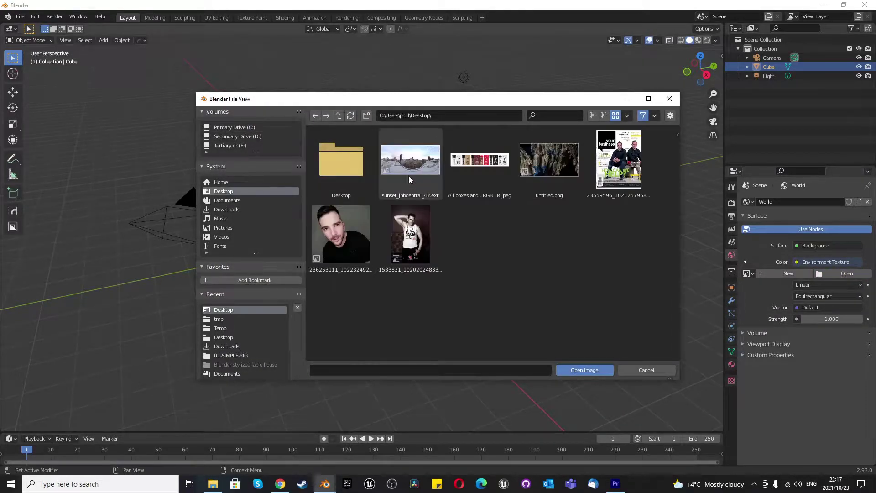
{"action": "double_click", "coordinate": [409, 176]}
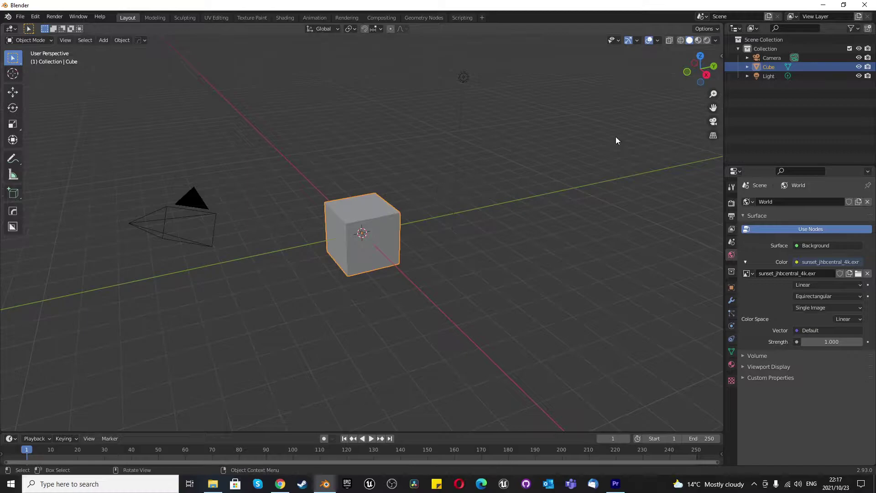
Switch the viewport to Rendered shading and try Cycles before returning to Eevee
{"action": "left_click", "coordinate": [706, 41]}
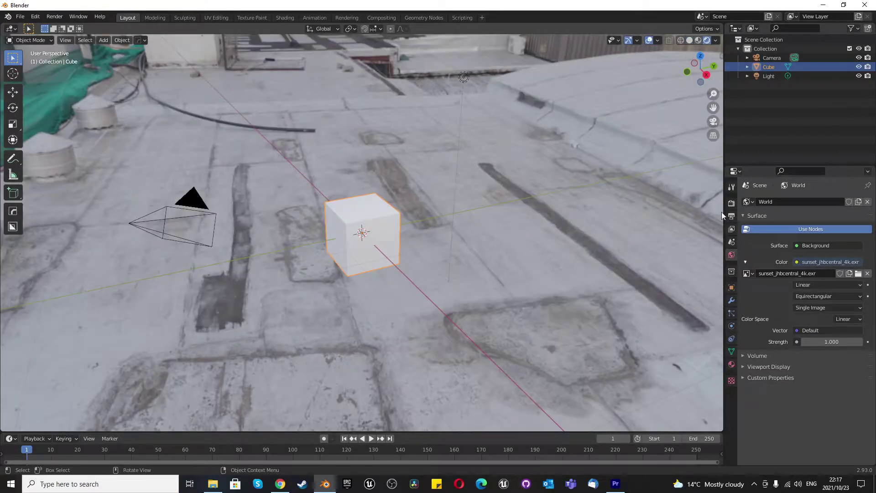
{"action": "left_click", "coordinate": [731, 203]}
{"action": "left_click", "coordinate": [842, 203]}
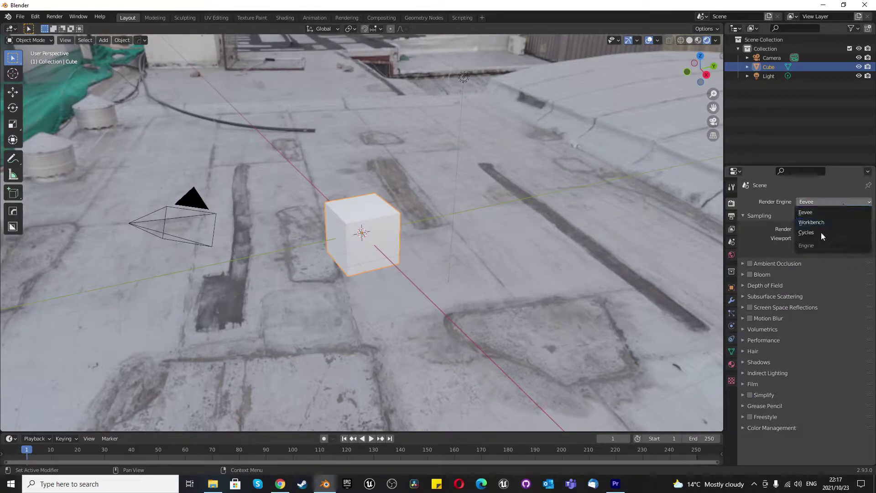
{"action": "left_click", "coordinate": [817, 233]}
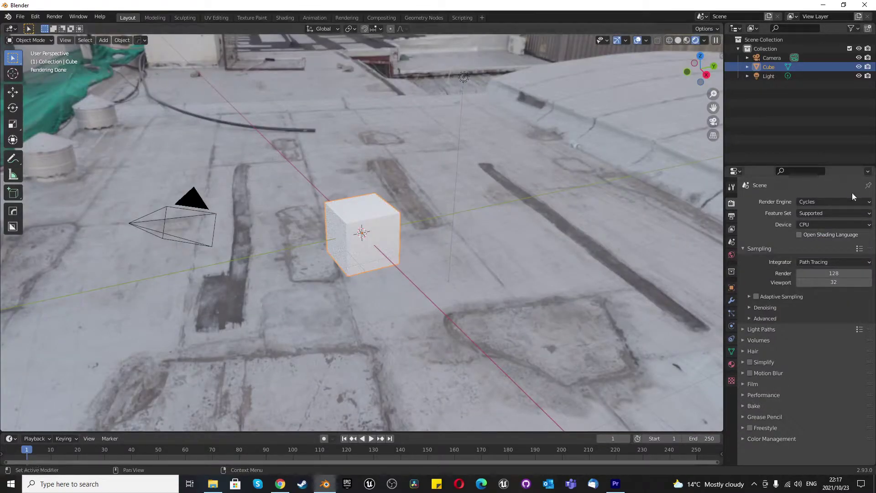
{"action": "left_click", "coordinate": [844, 201]}
{"action": "left_click", "coordinate": [826, 212]}
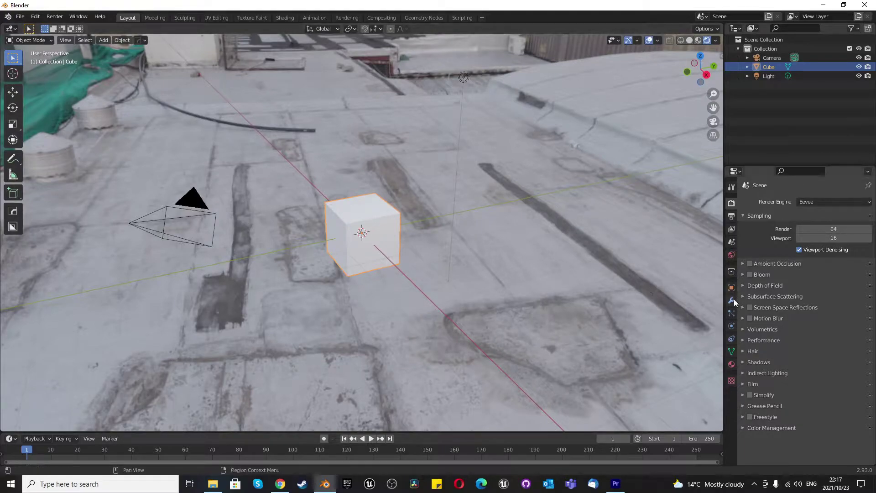
Try Closest and then Cubic as the environment texture's interpolation
{"action": "left_click", "coordinate": [731, 255]}
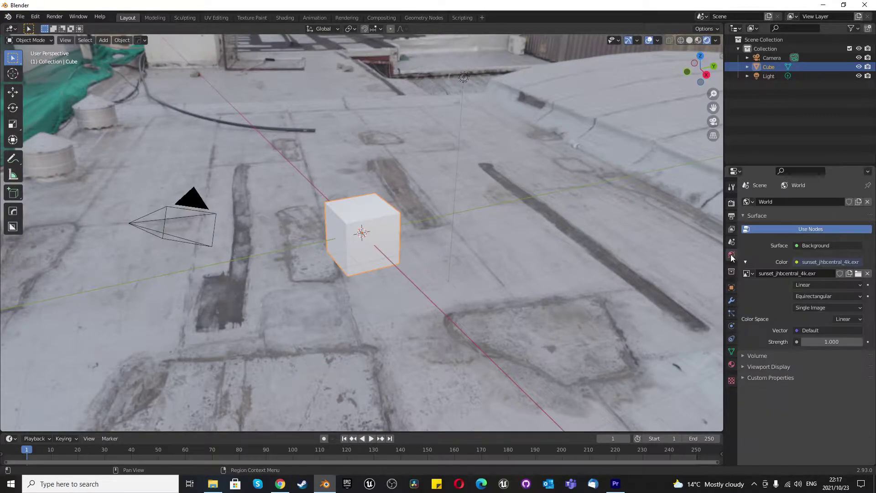
{"action": "left_click", "coordinate": [808, 284]}
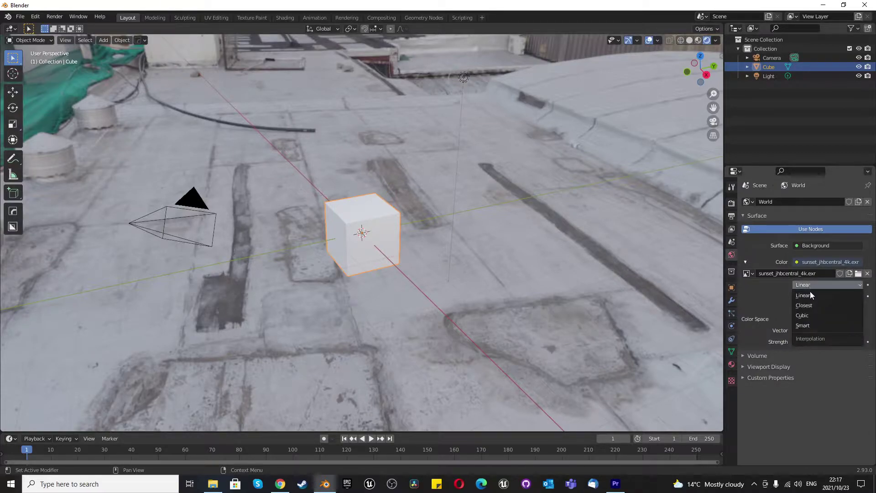
{"action": "left_click", "coordinate": [810, 306]}
{"action": "left_click", "coordinate": [808, 286]}
{"action": "left_click", "coordinate": [804, 306]}
{"action": "left_click", "coordinate": [806, 286]}
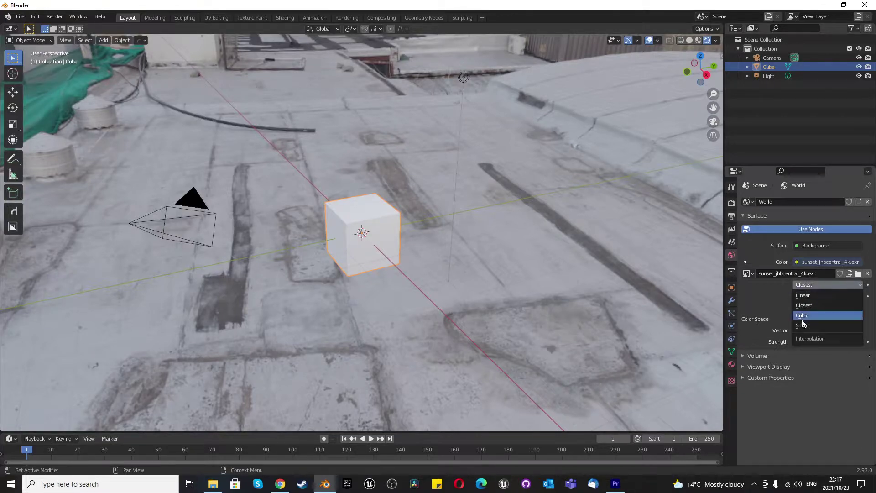
{"action": "left_click", "coordinate": [803, 315]}
Orbit toward the skyline, try Smart interpolation, and settle back on Linear
{"action": "middle_click_drag", "start_coordinate": [578, 261], "coordinate": [648, 215]}
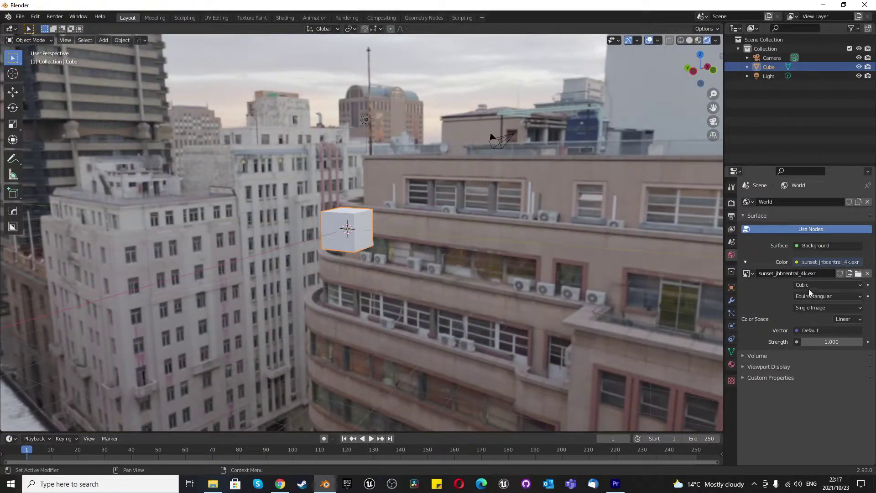
{"action": "left_click", "coordinate": [809, 284]}
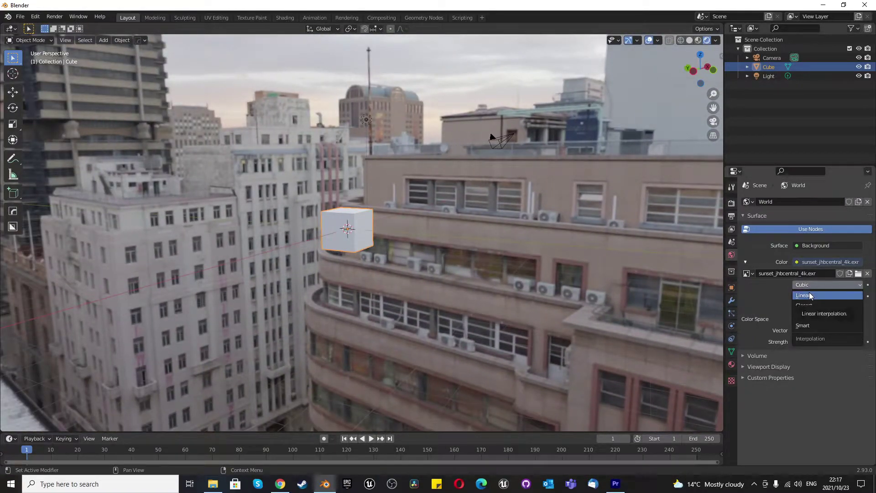
{"action": "left_click", "coordinate": [810, 323]}
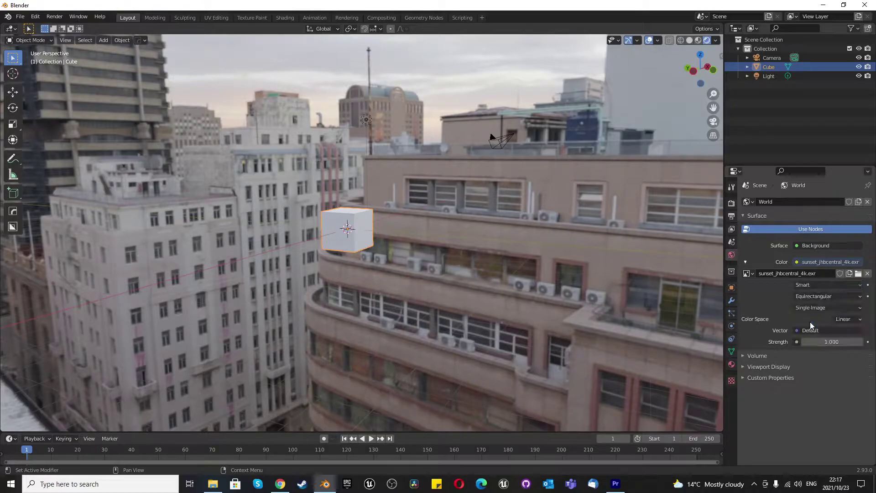
{"action": "left_click", "coordinate": [811, 284]}
{"action": "left_click", "coordinate": [810, 292]}
{"action": "scroll", "coordinate": [448, 231], "scroll_direction": "down", "scroll_amount": 1}
{"action": "middle_click_drag", "start_coordinate": [448, 231], "coordinate": [598, 230]}
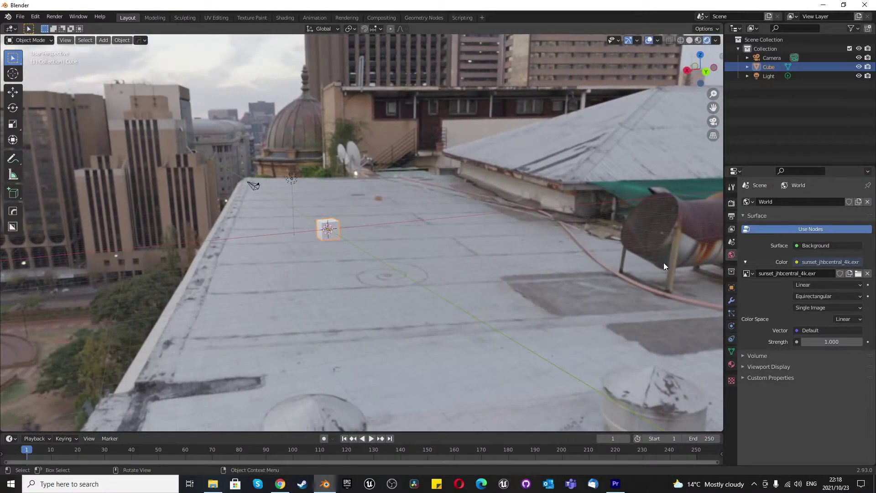
{"action": "left_click", "coordinate": [808, 297]}
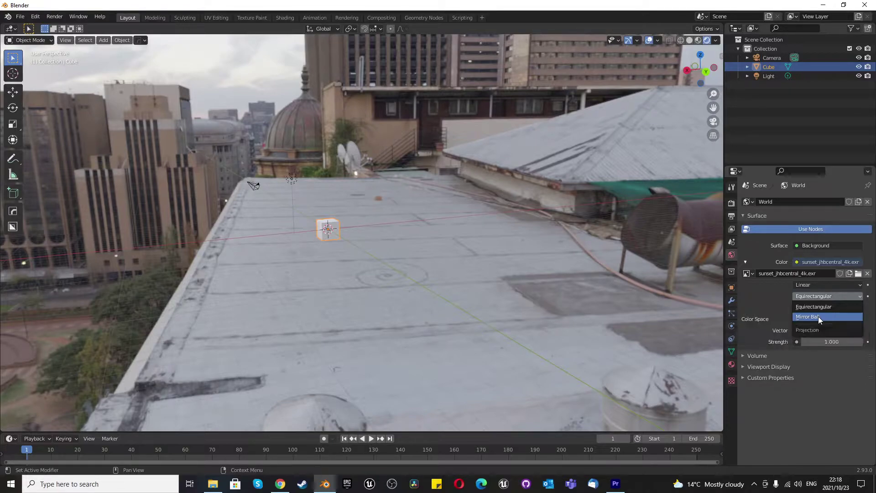
{"action": "left_click", "coordinate": [817, 316]}
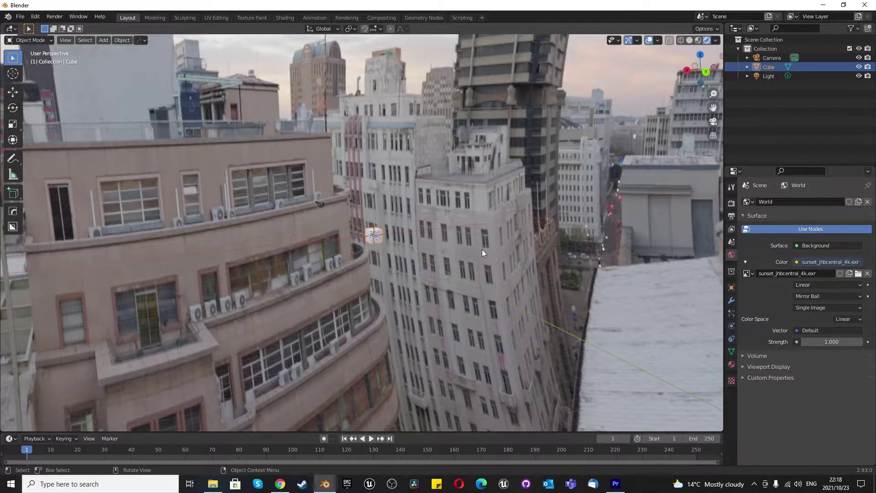
{"action": "middle_click_drag", "start_coordinate": [481, 249], "coordinate": [581, 242]}
{"action": "left_click", "coordinate": [814, 296]}
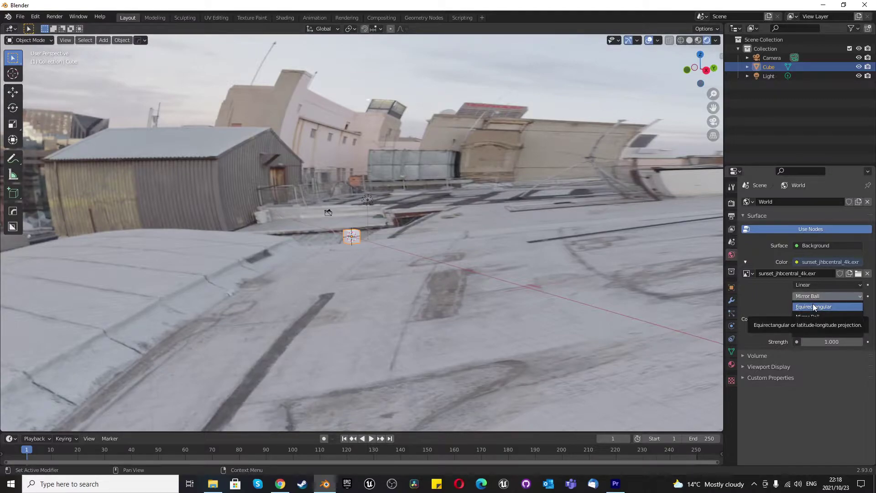
{"action": "left_click", "coordinate": [813, 306]}
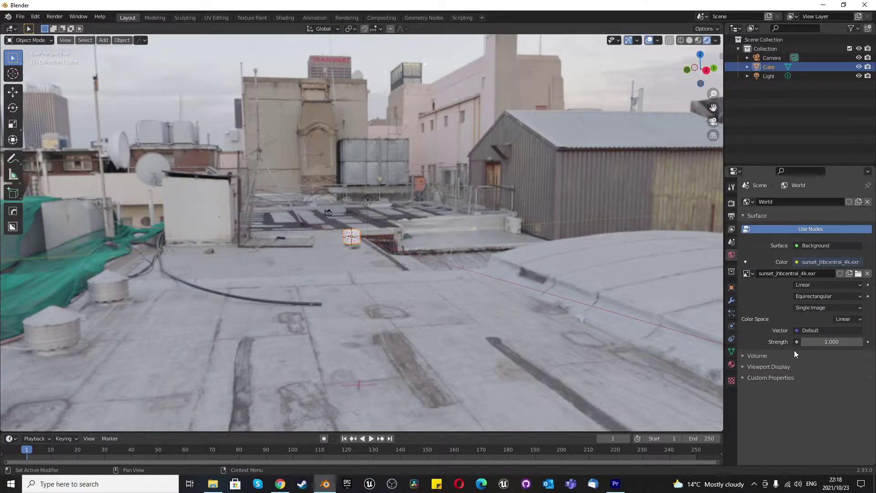
Try Filmic Log as the HDRI colour space and drag the world strength higher
{"action": "left_click", "coordinate": [848, 319]}
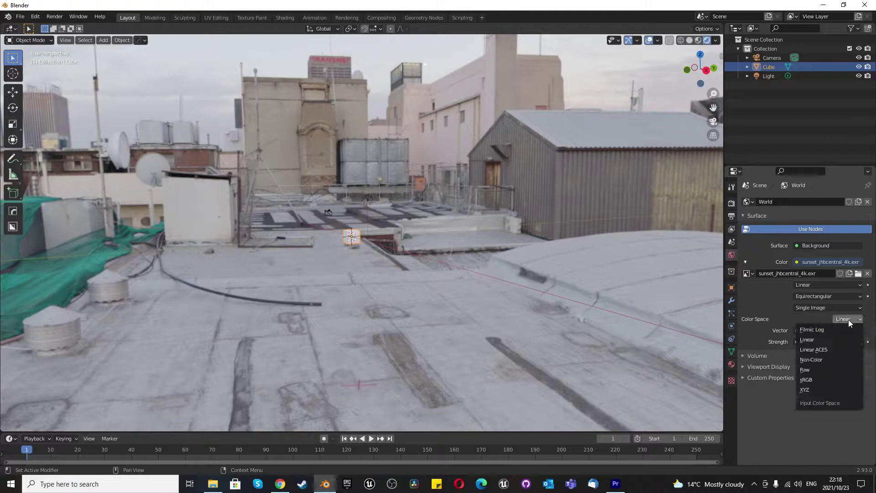
{"action": "left_click", "coordinate": [834, 329]}
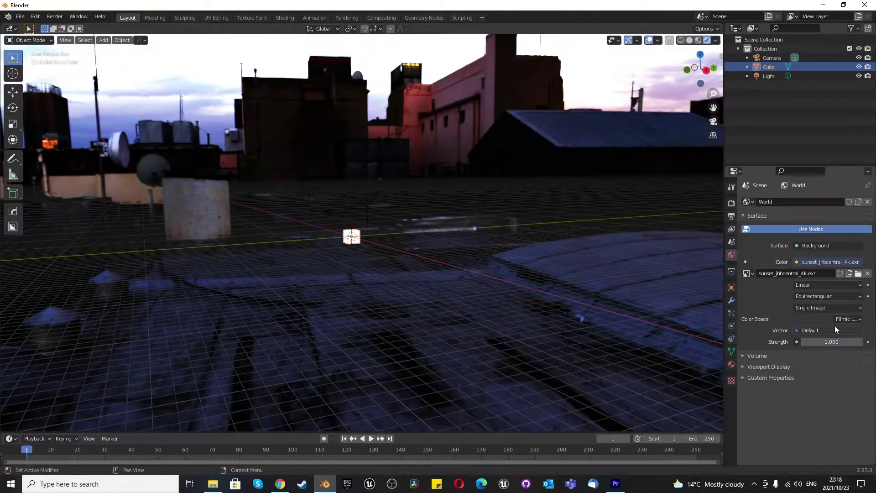
{"action": "left_click", "coordinate": [838, 323]}
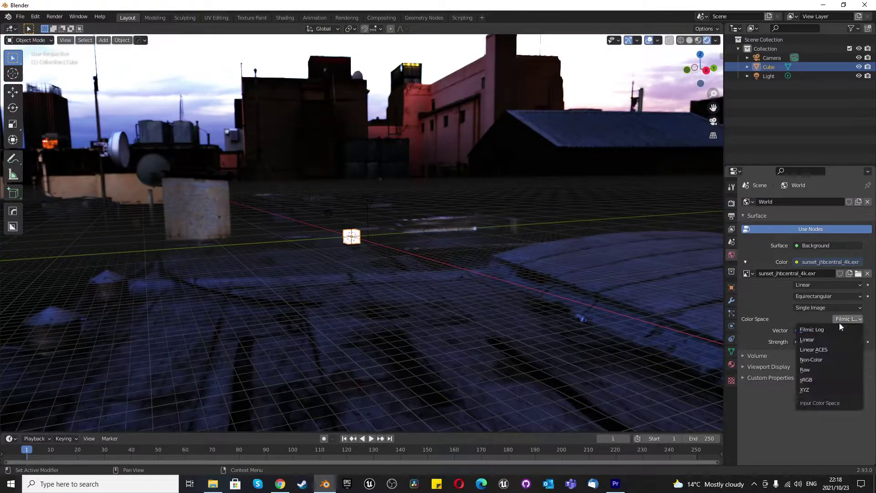
{"action": "left_click", "coordinate": [844, 327]}
{"action": "left_click_drag", "start_coordinate": [831, 342], "coordinate": [868, 342]}
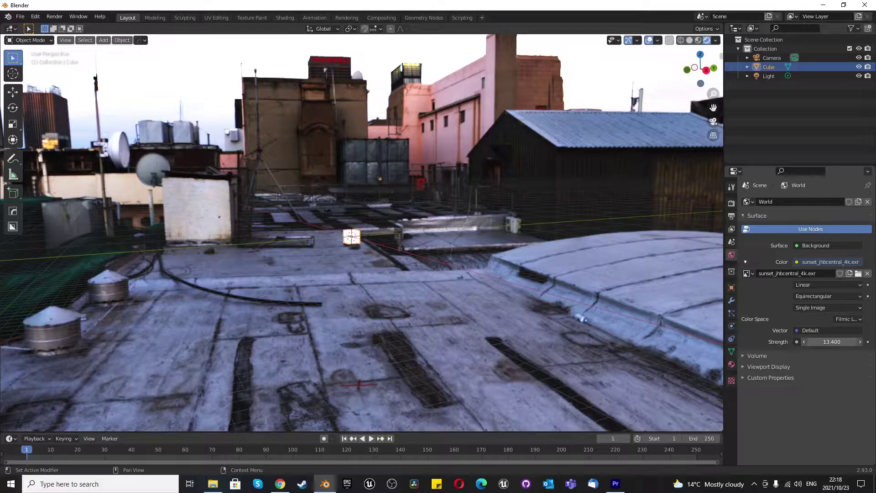
Try Linear ACES colour space and reset world strength to 1
{"action": "left_click", "coordinate": [838, 319]}
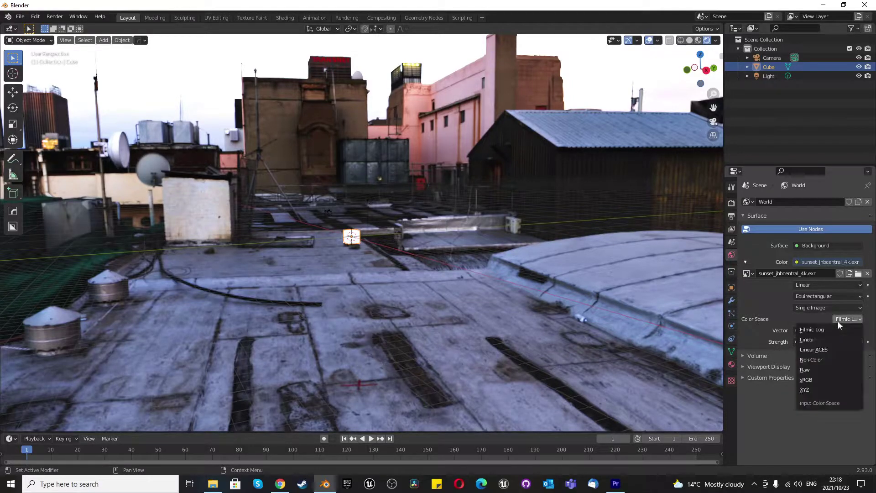
{"action": "left_click", "coordinate": [828, 349]}
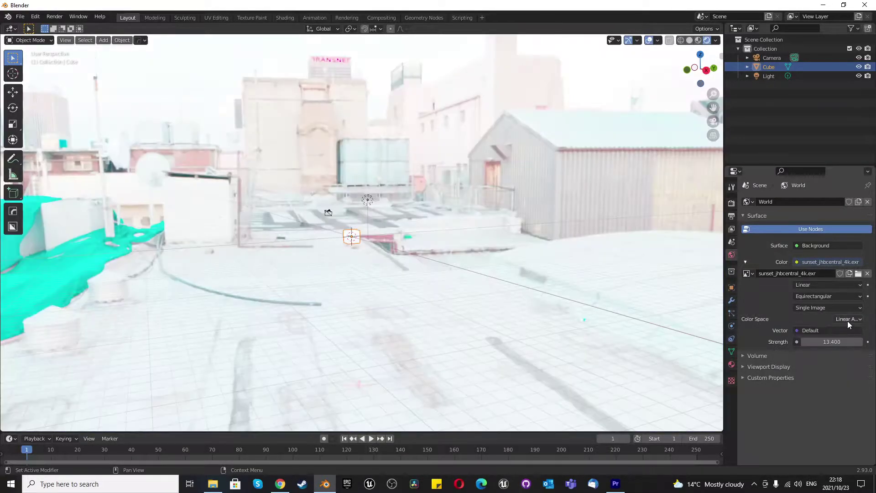
{"action": "left_click", "coordinate": [836, 342]}
{"action": "type", "text": "1"}
{"action": "key", "text": "Return"}
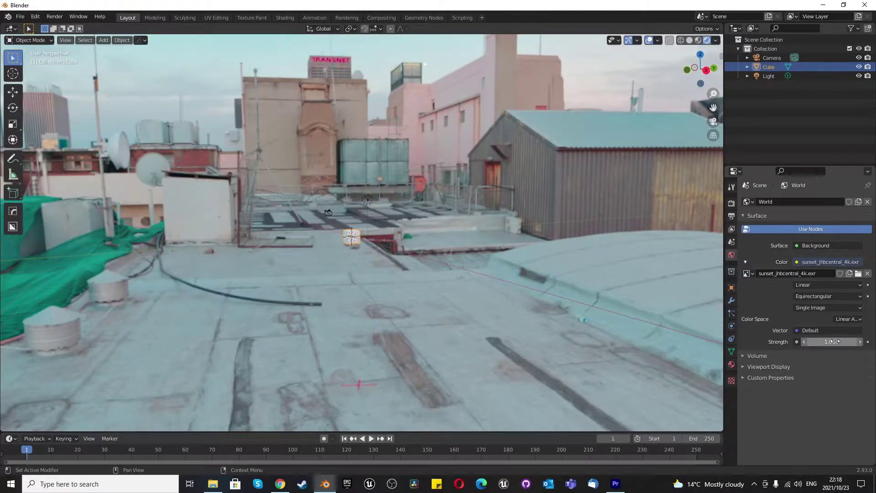
Cycle the HDRI colour space through Non-Color and Raw to sRGB
{"action": "left_click", "coordinate": [848, 319]}
{"action": "left_click", "coordinate": [833, 359]}
{"action": "left_click", "coordinate": [854, 321]}
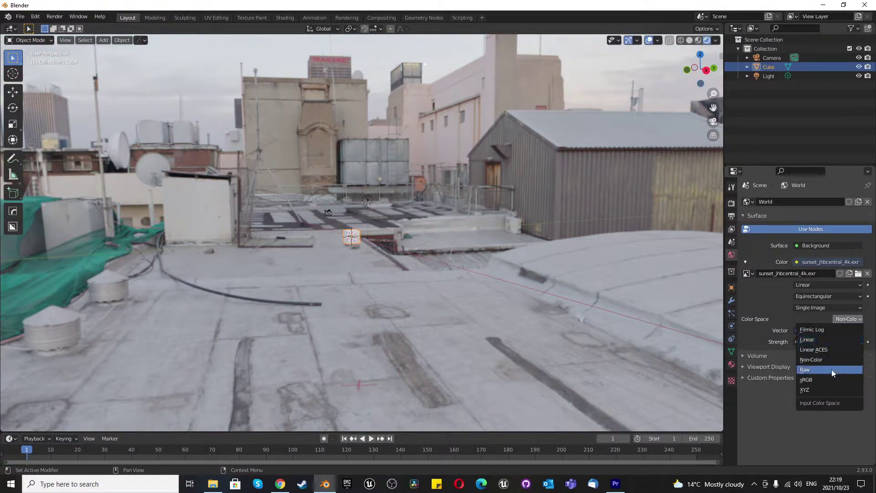
{"action": "left_click", "coordinate": [832, 369]}
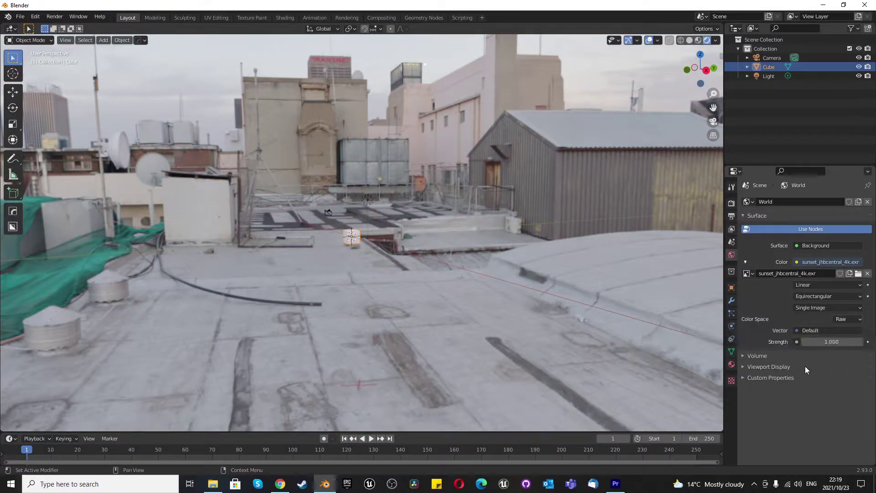
{"action": "left_click", "coordinate": [848, 319]}
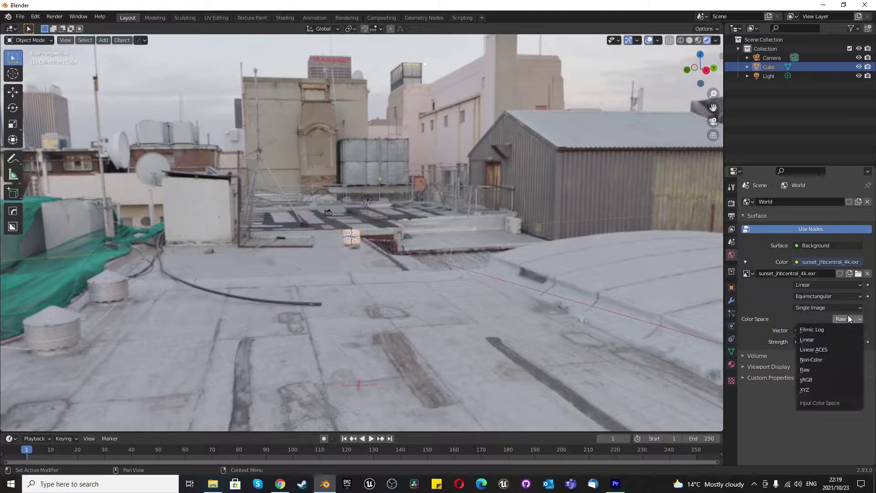
{"action": "left_click", "coordinate": [831, 379]}
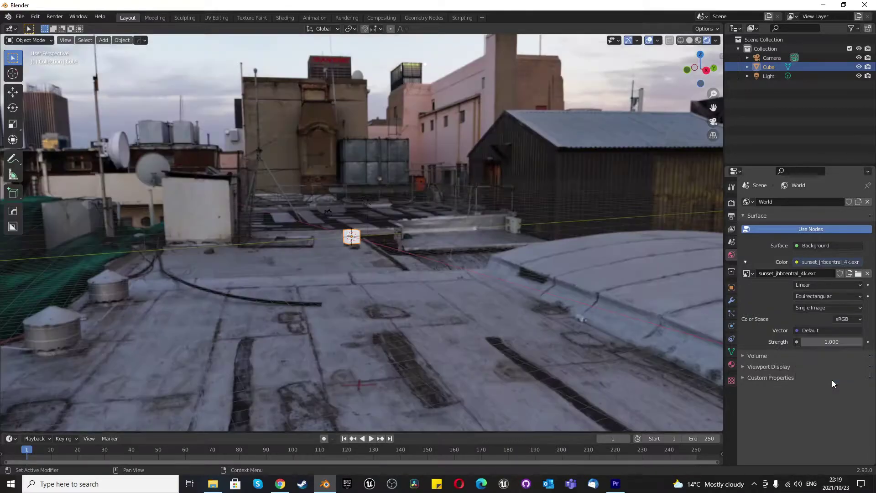
Try XYZ, Linear and Filmic Log colour spaces, brightening the world strength
{"action": "left_click", "coordinate": [835, 320]}
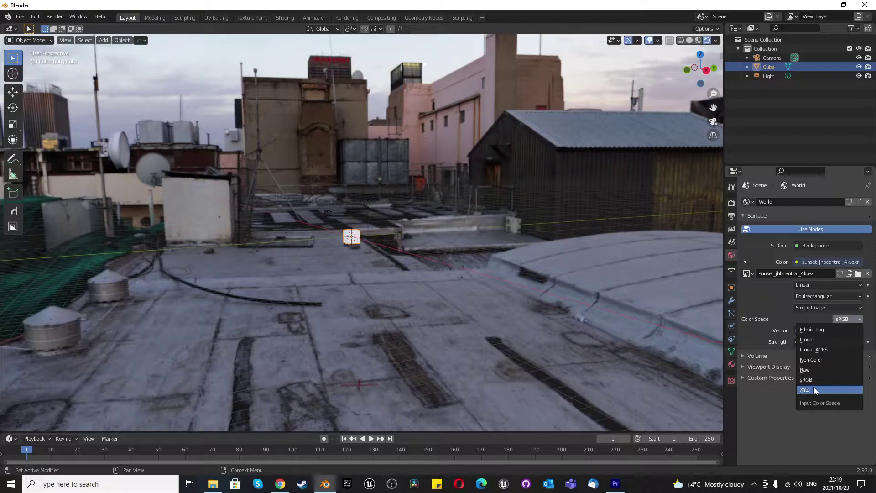
{"action": "left_click", "coordinate": [815, 390]}
{"action": "left_click", "coordinate": [848, 319]}
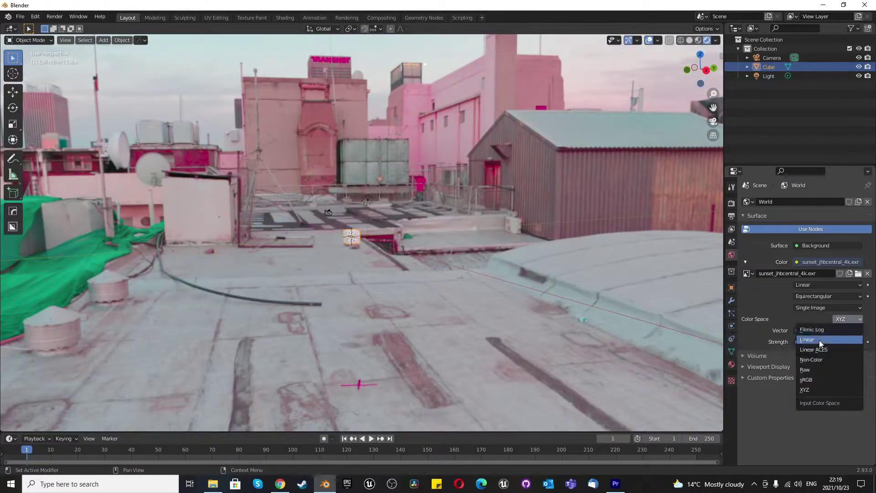
{"action": "left_click", "coordinate": [820, 341]}
{"action": "left_click", "coordinate": [841, 319]}
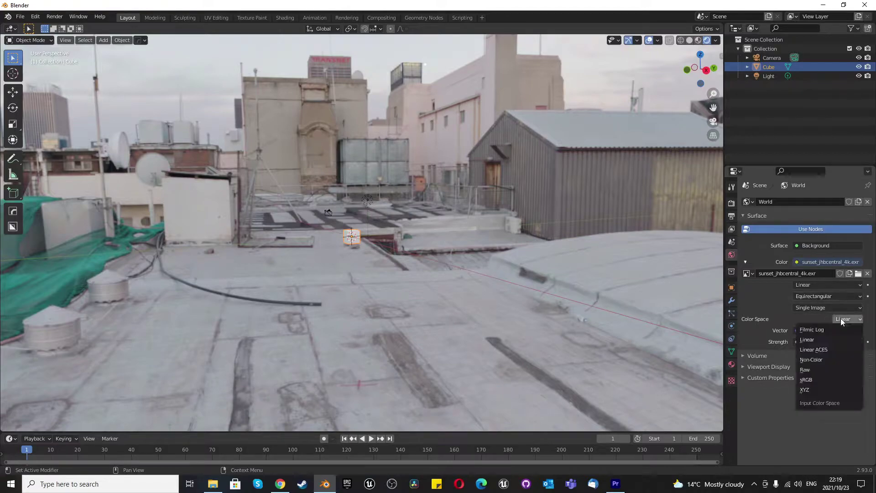
{"action": "left_click", "coordinate": [821, 327]}
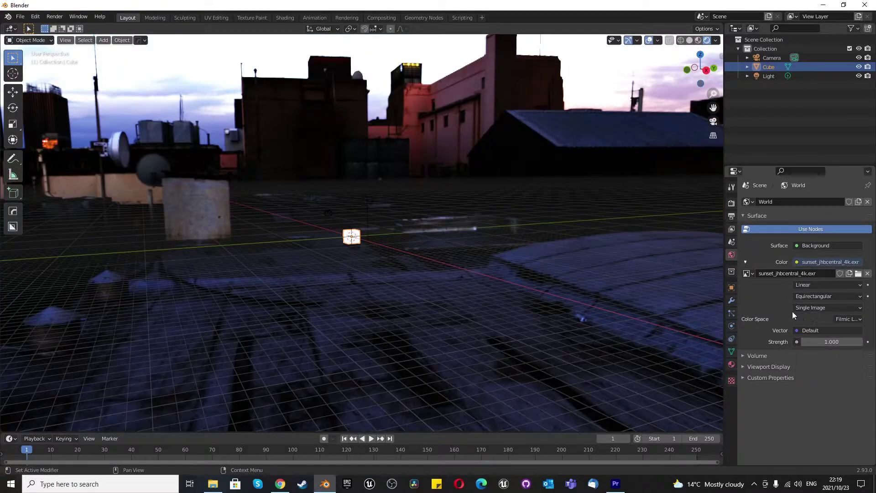
{"action": "left_click_drag", "start_coordinate": [841, 341], "coordinate": [870, 342]}
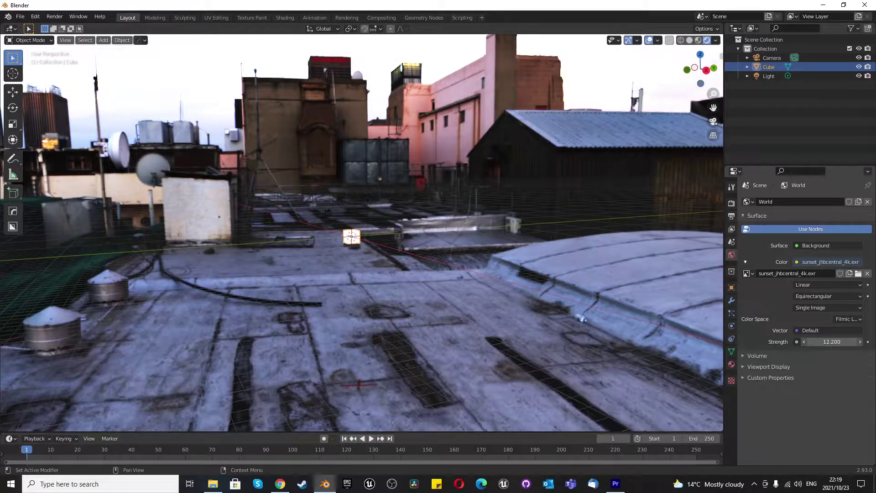
Return the HDRI colour space to sRGB with world strength 1
{"action": "left_click", "coordinate": [848, 319]}
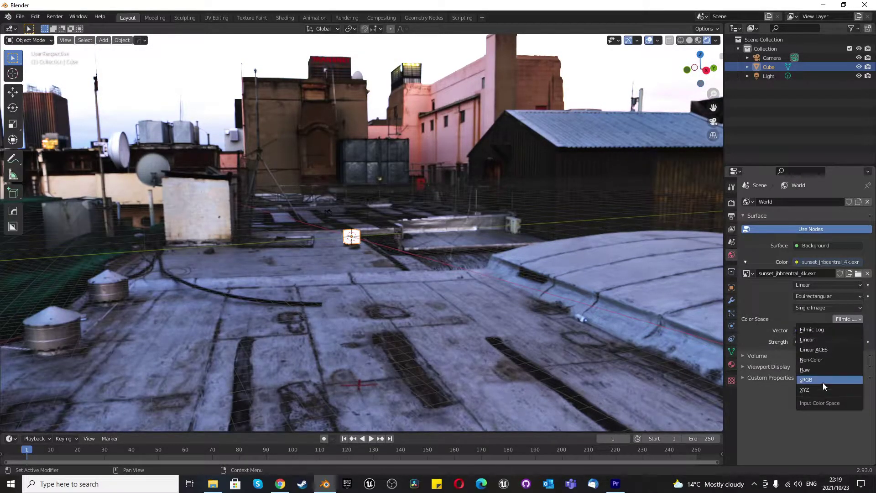
{"action": "left_click", "coordinate": [824, 379]}
{"action": "left_click", "coordinate": [837, 341]}
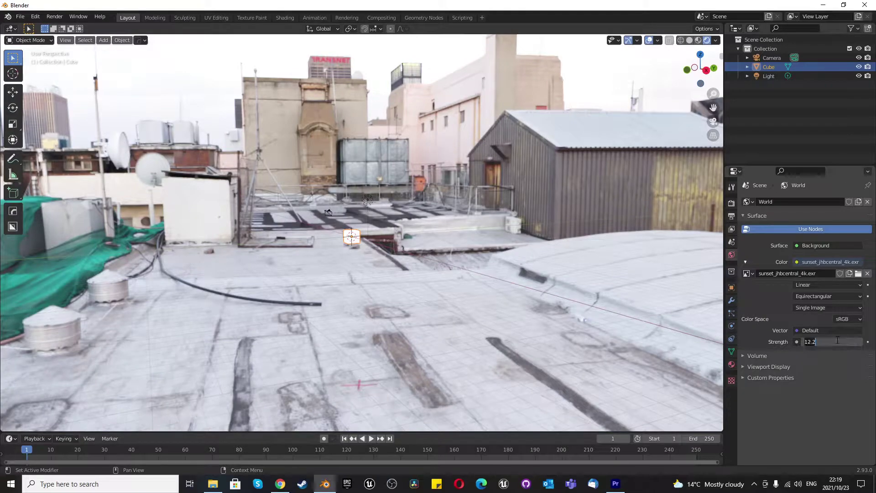
{"action": "type", "text": "1"}
{"action": "key", "text": "Return"}
Preview a brighter sky, then keep world strength at 1.000, leaving the Vector input unchanged
{"action": "middle_click_drag", "start_coordinate": [242, 254], "coordinate": [370, 198], "text": "shift"}
{"action": "scroll", "coordinate": [369, 198], "scroll_direction": "up", "scroll_amount": 2}
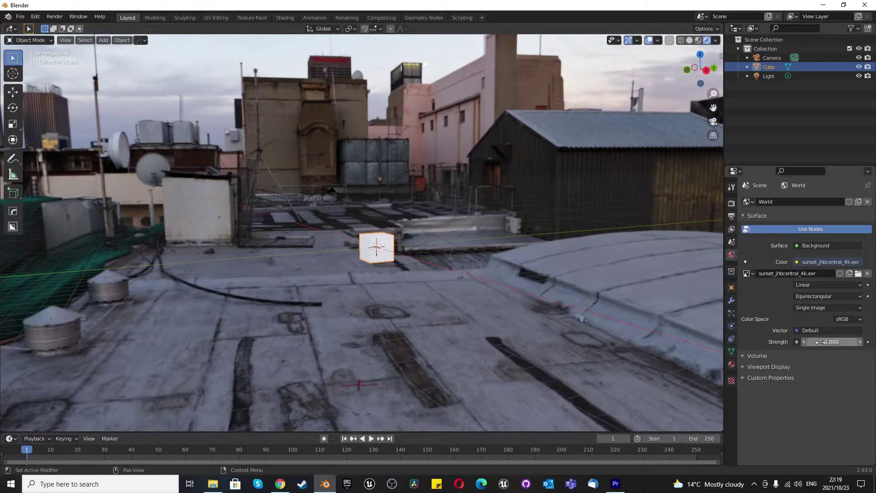
{"action": "mouse_move", "coordinate": [831, 342]}
{"action": "left_mouse_down"}
{"action": "mouse_move", "coordinate": [872, 342]}
{"action": "mouse_move", "coordinate": [829, 342]}
{"action": "left_mouse_up"}
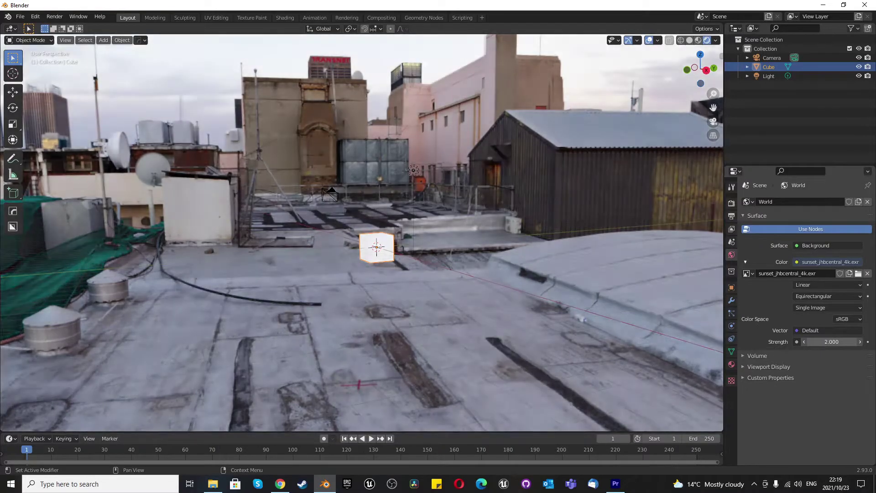
{"action": "left_click", "coordinate": [829, 342]}
{"action": "type", "text": "1"}
{"action": "key", "text": "Return"}
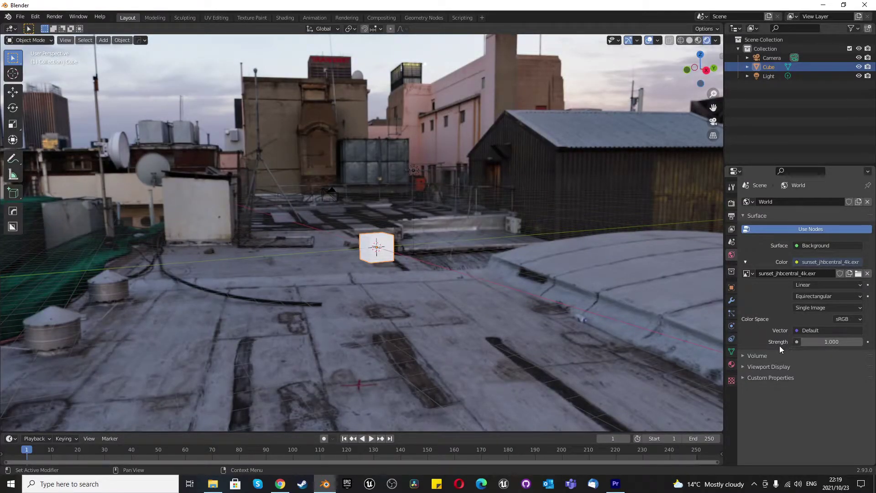
{"action": "left_click", "coordinate": [804, 332]}
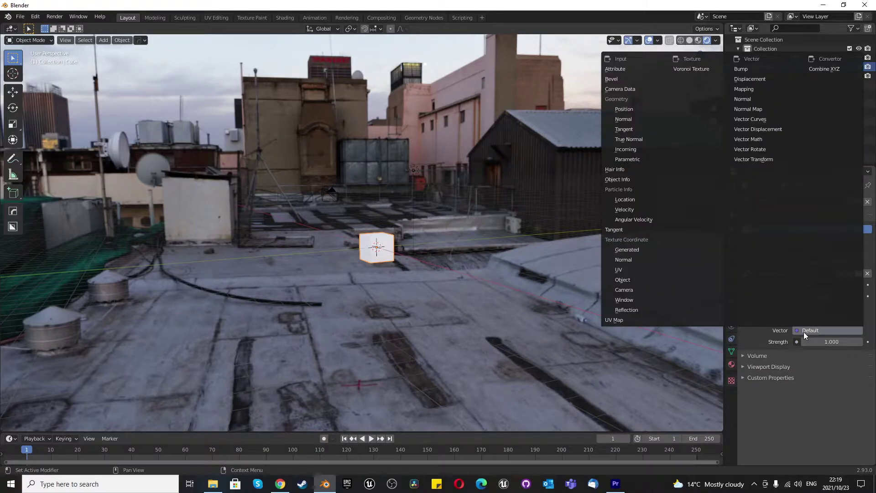
{"action": "key", "text": "Escape"}
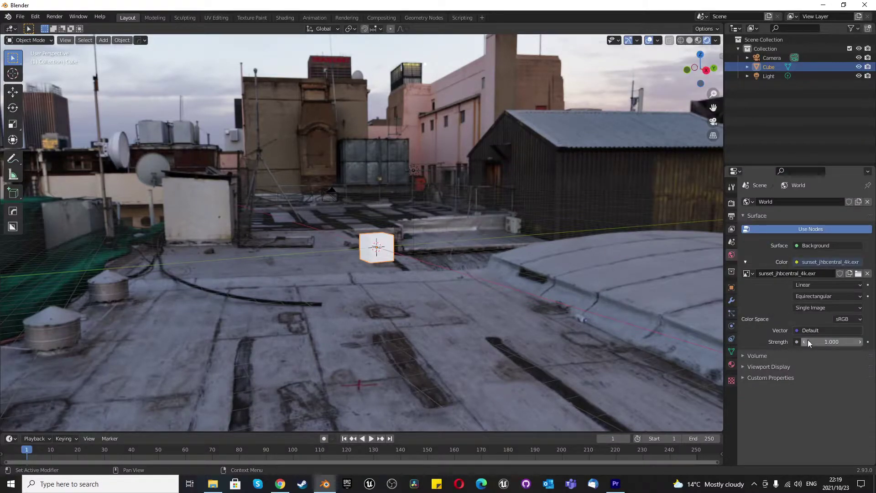
Enlarge the lower timeline area and turn it into a Shader Editor
{"action": "left_click_drag", "start_coordinate": [283, 432], "coordinate": [291, 264]}
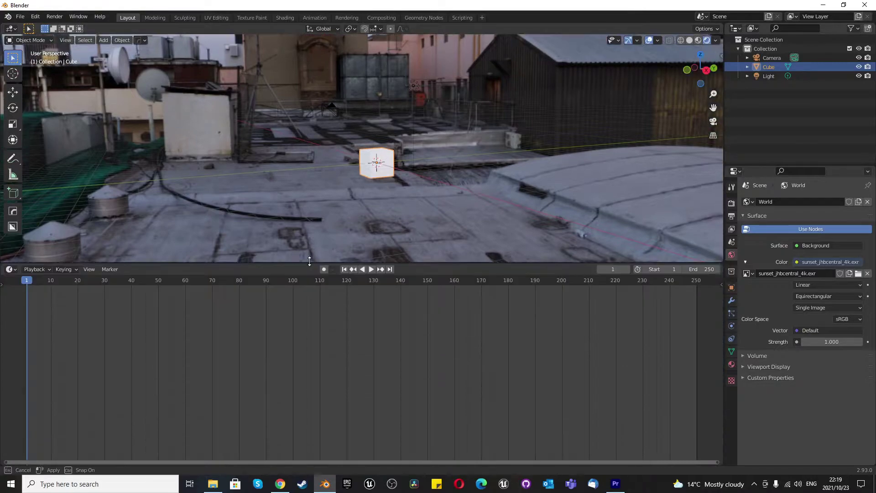
{"action": "left_click", "coordinate": [11, 269]}
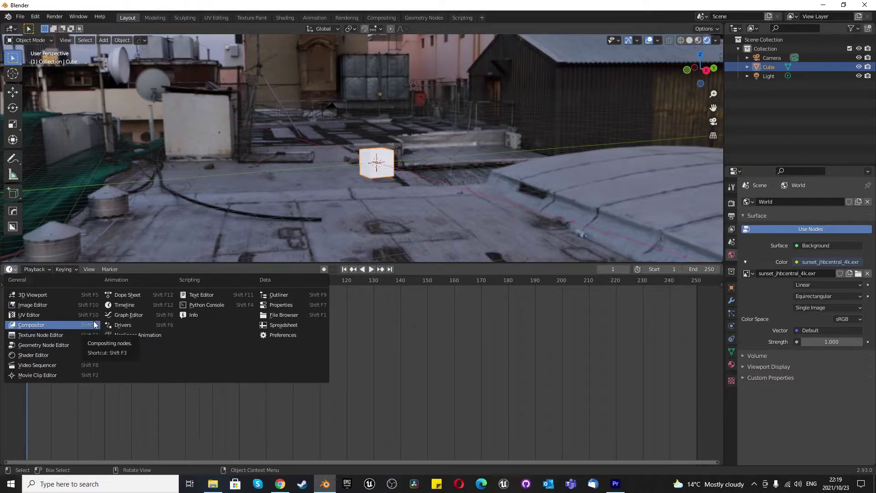
{"action": "key", "text": "Escape"}
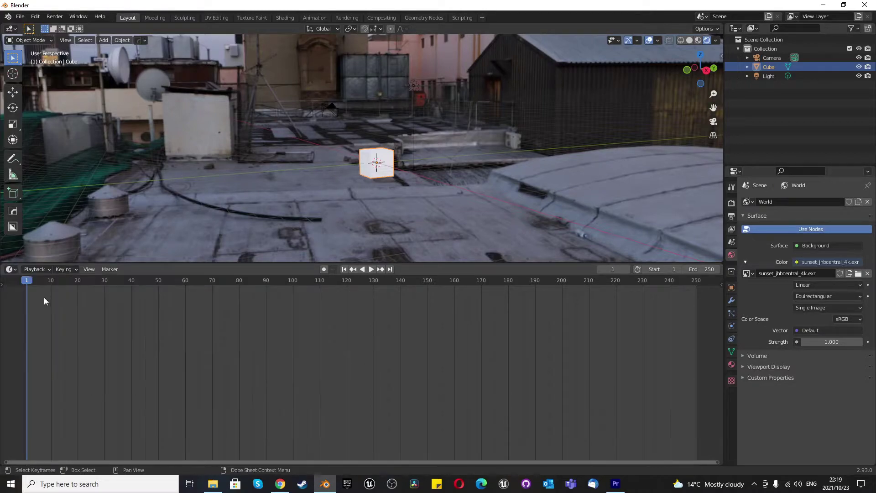
{"action": "left_click", "coordinate": [9, 271]}
{"action": "left_click", "coordinate": [32, 354]}
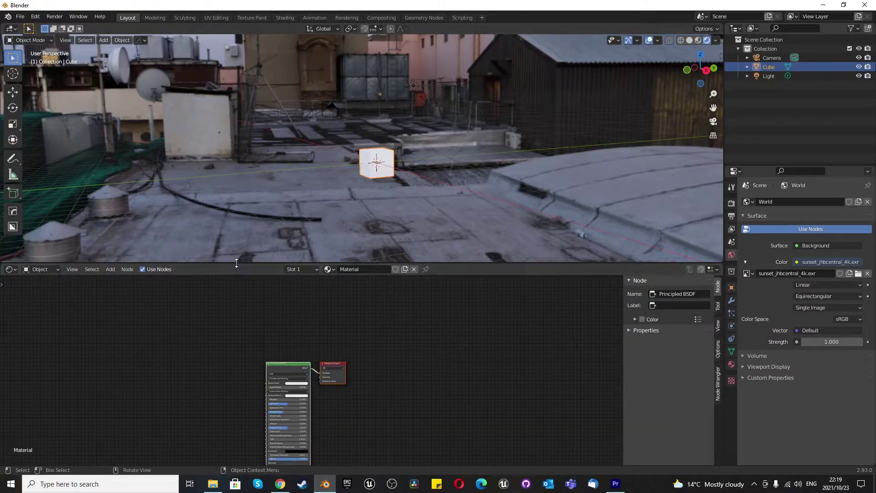
{"action": "left_click_drag", "start_coordinate": [236, 264], "coordinate": [238, 209]}
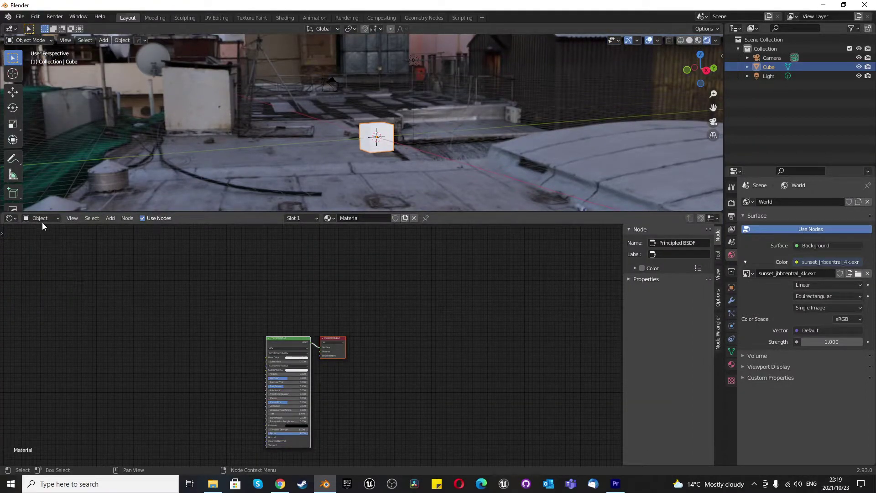
{"action": "scroll", "coordinate": [377, 137], "scroll_direction": "up", "scroll_amount": 5}
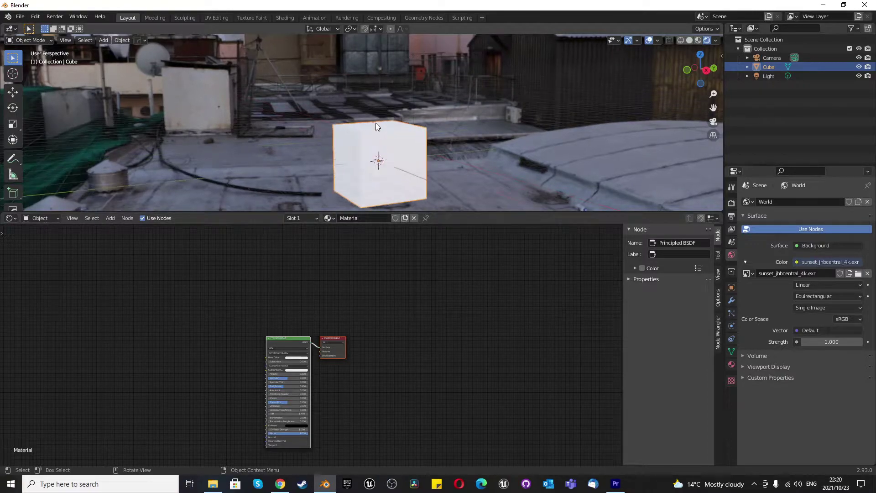
{"action": "scroll", "coordinate": [337, 110], "scroll_direction": "down", "scroll_amount": 1}
{"action": "middle_click_drag", "start_coordinate": [384, 109], "coordinate": [397, 82], "text": "shift"}
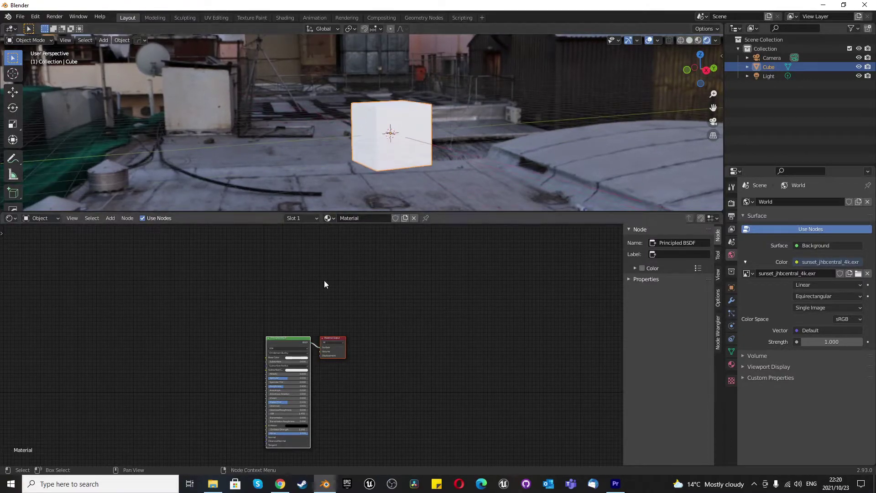
Switch the Shader Editor from Object to World nodes and zoom in
{"action": "left_click", "coordinate": [36, 220]}
{"action": "left_click", "coordinate": [46, 236]}
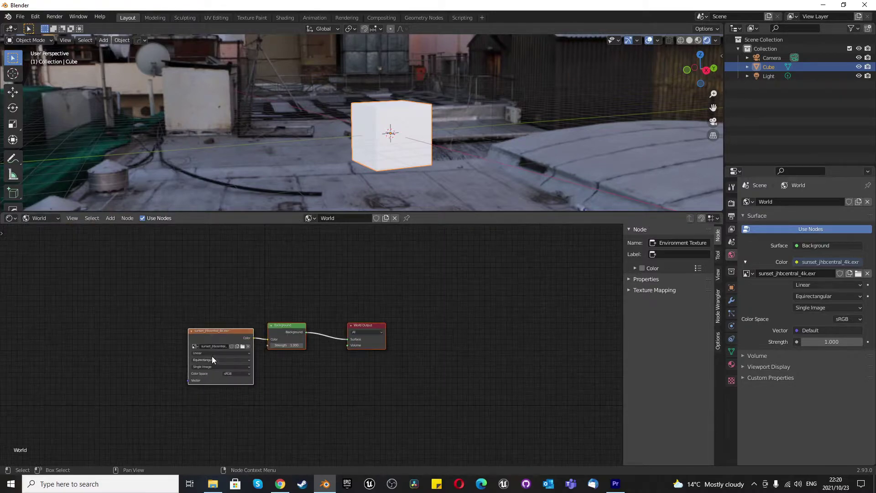
{"action": "scroll", "coordinate": [212, 356], "scroll_direction": "up", "scroll_amount": 4}
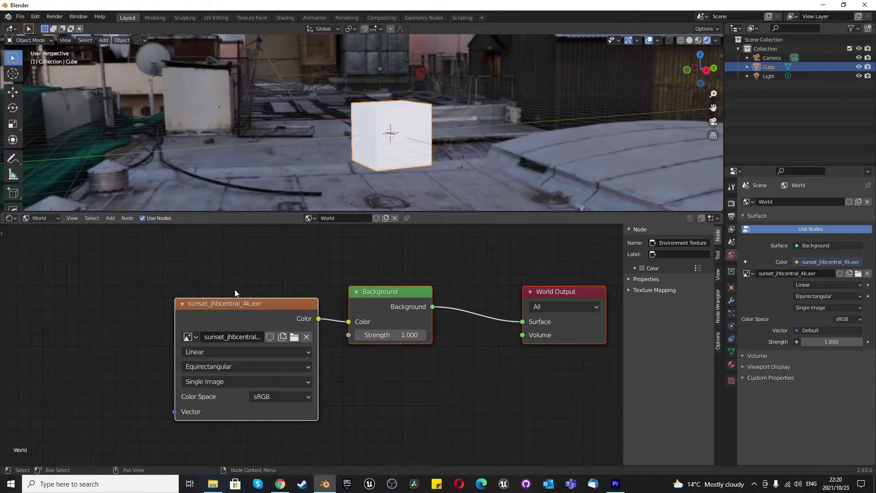
{"action": "left_click", "coordinate": [37, 17]}
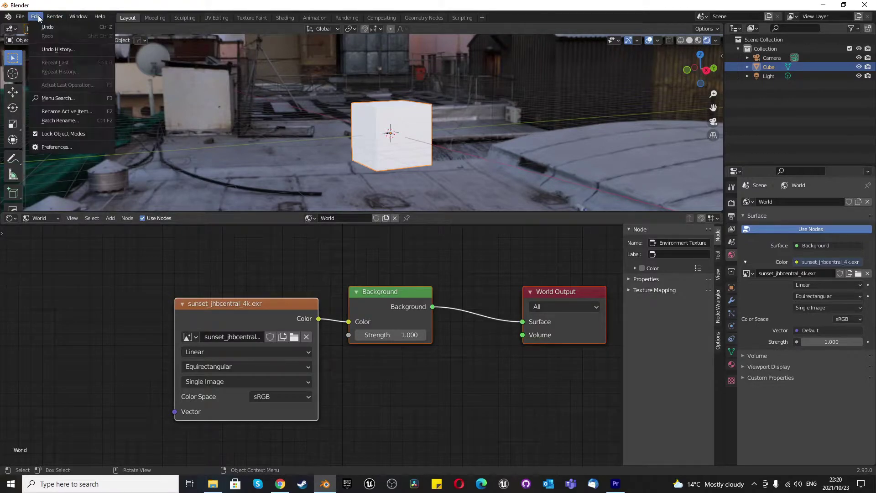
{"action": "left_click", "coordinate": [61, 147]}
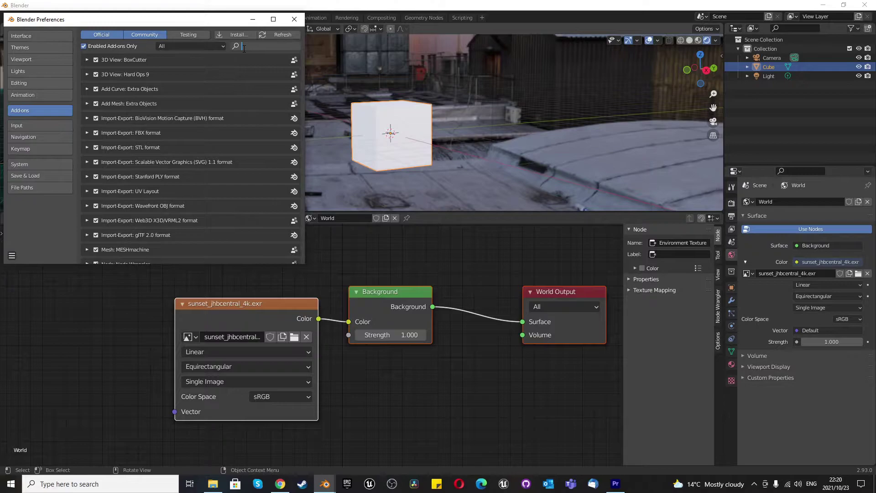
{"action": "type", "text": "node"}
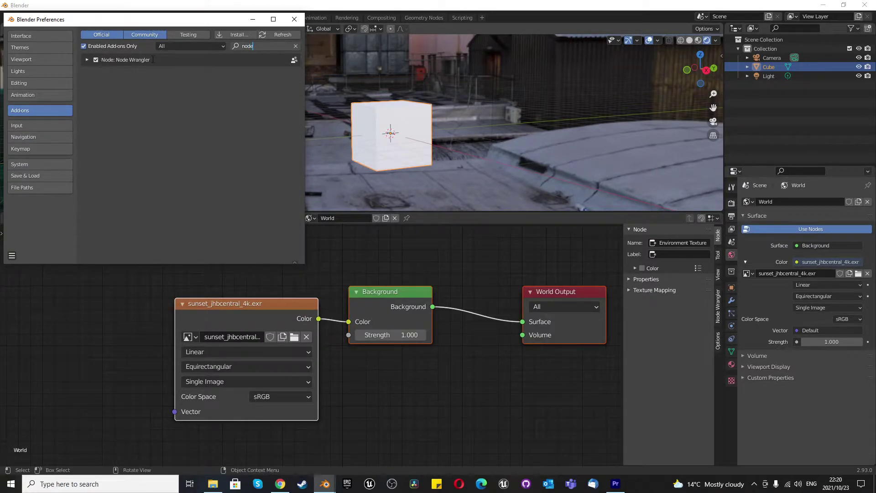
Add Texture Coordinate and Mapping nodes to the Environment Texture with Node Wrangler's Ctrl+T
{"action": "left_click", "coordinate": [294, 20]}
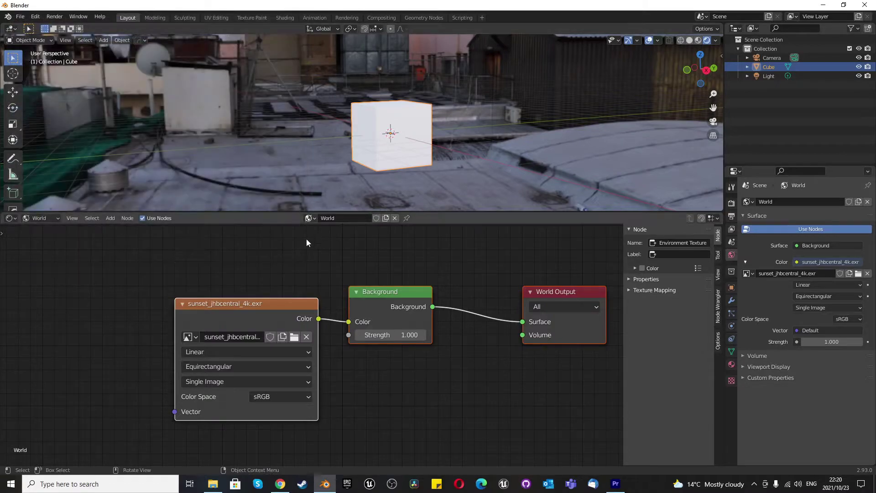
{"action": "left_click", "coordinate": [247, 250]}
{"action": "left_click", "coordinate": [237, 308]}
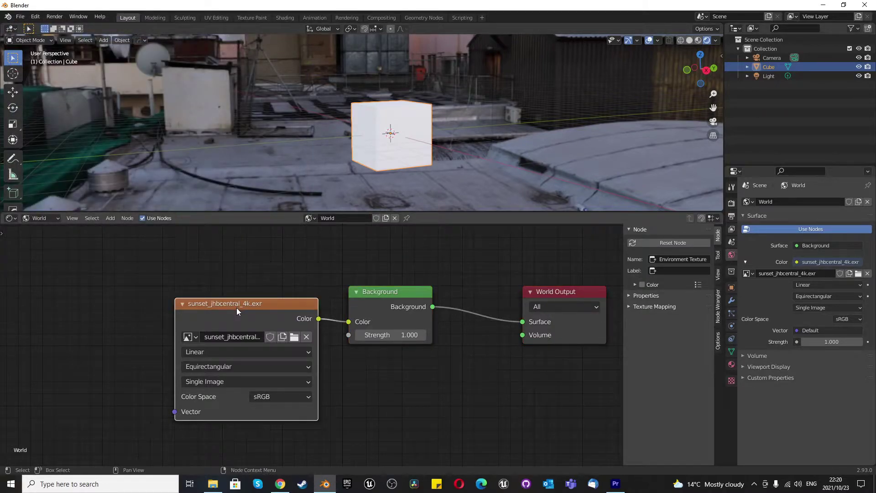
{"action": "key", "text": "ctrl+t"}
{"action": "scroll", "coordinate": [363, 376], "scroll_direction": "down", "scroll_amount": 2}
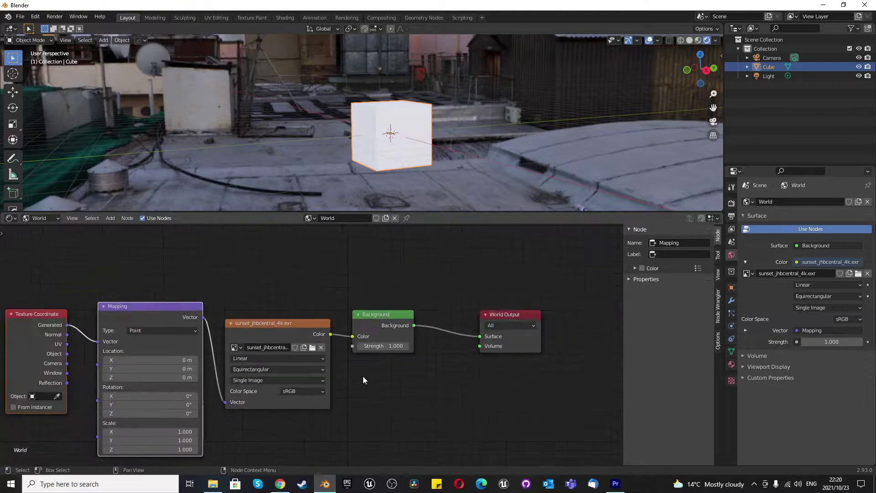
{"action": "scroll", "coordinate": [362, 380], "scroll_direction": "down", "scroll_amount": 3}
{"action": "scroll", "coordinate": [320, 356], "scroll_direction": "up", "scroll_amount": 1}
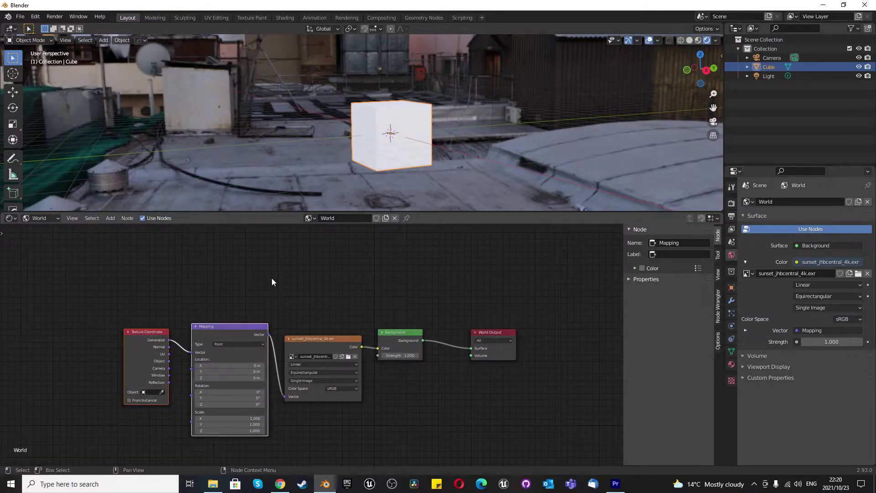
Expand the Vector Mapping inputs in World properties
{"action": "left_click", "coordinate": [108, 219]}
{"action": "scroll", "coordinate": [200, 347], "scroll_direction": "down", "scroll_amount": 2}
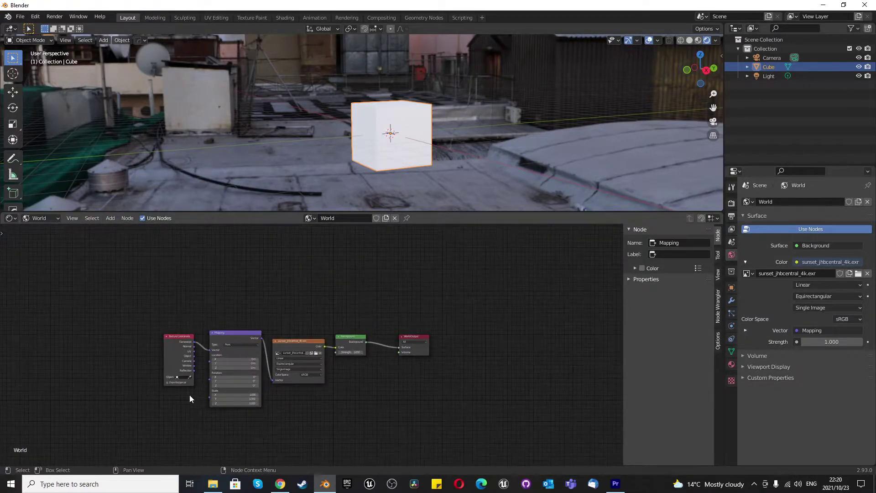
{"action": "scroll", "coordinate": [190, 399], "scroll_direction": "up", "scroll_amount": 5}
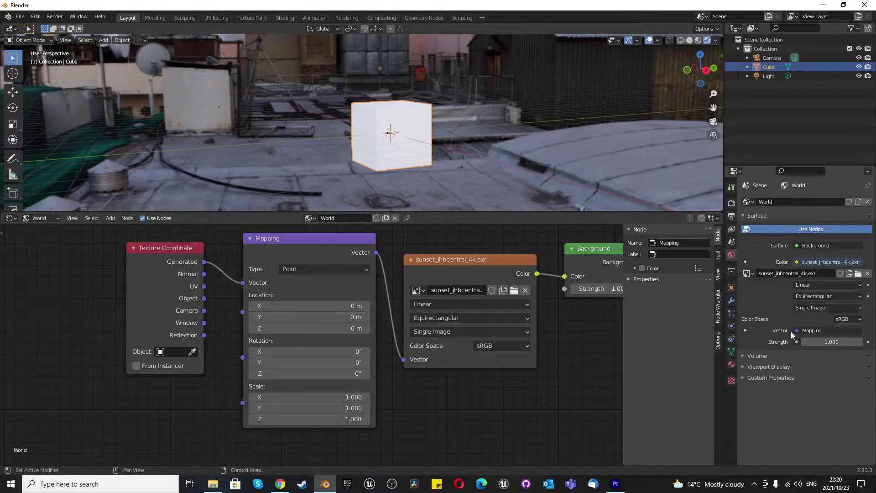
{"action": "left_click", "coordinate": [746, 330]}
{"action": "scroll", "coordinate": [773, 355], "scroll_direction": "down", "scroll_amount": 2}
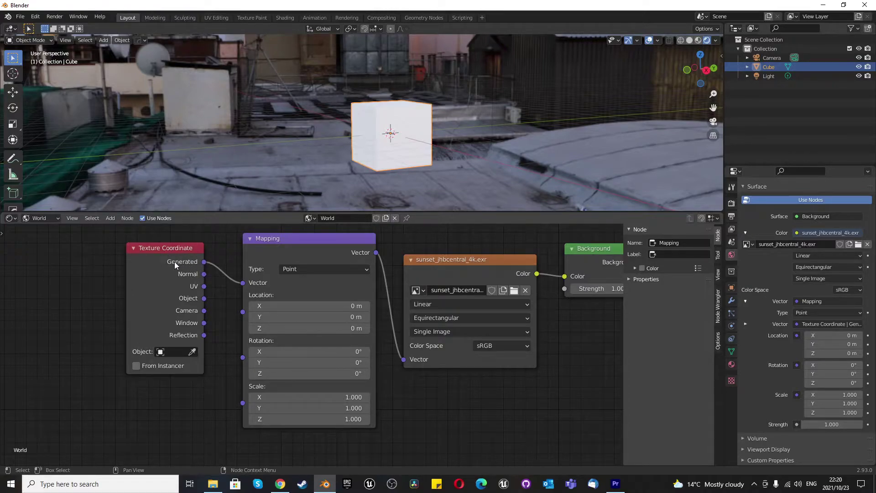
{"action": "middle_click_drag", "start_coordinate": [274, 201], "coordinate": [326, 191]}
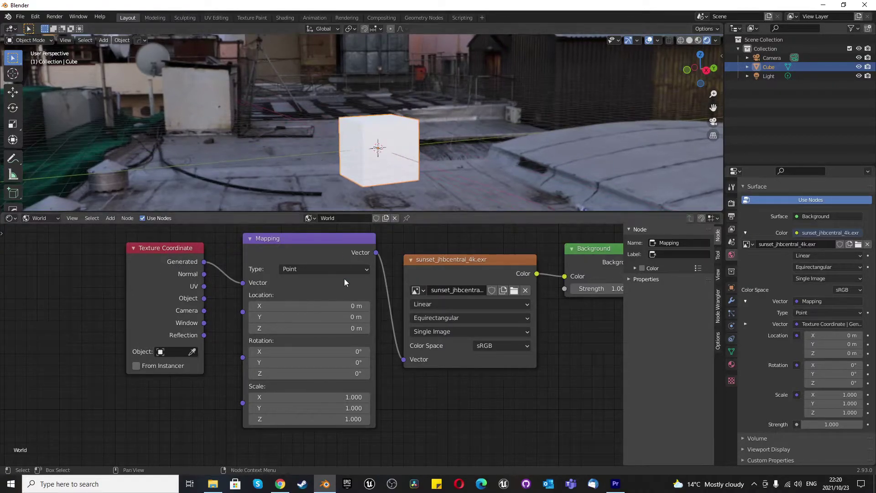
{"action": "left_click", "coordinate": [291, 306]}
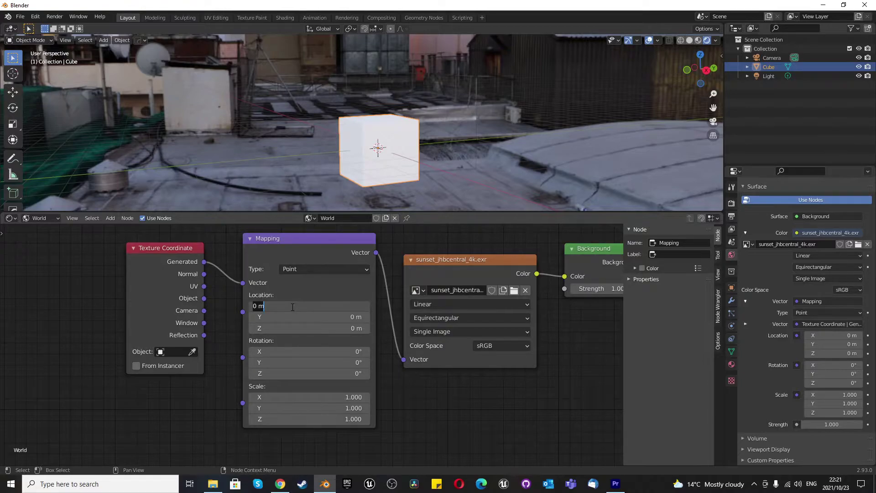
{"action": "type", "text": "5"}
{"action": "key", "text": "Return"}
{"action": "scroll", "coordinate": [393, 118], "scroll_direction": "down", "scroll_amount": 5}
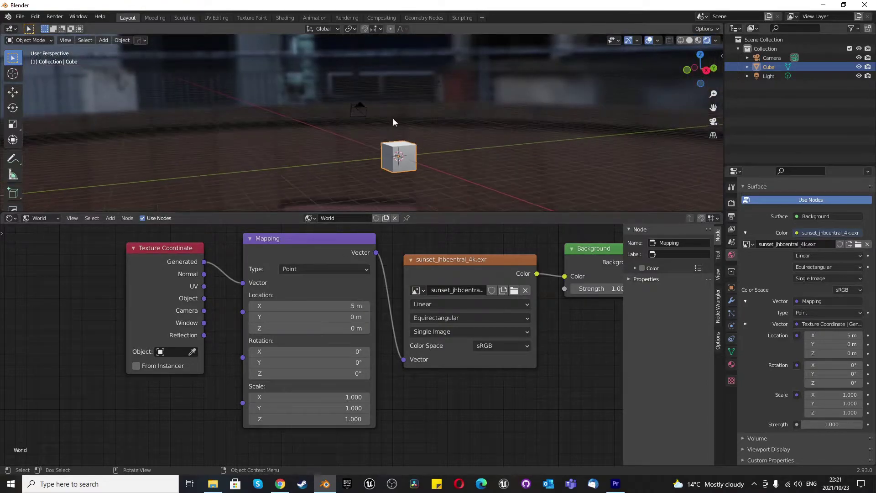
{"action": "middle_click_drag", "start_coordinate": [393, 119], "coordinate": [761, 212]}
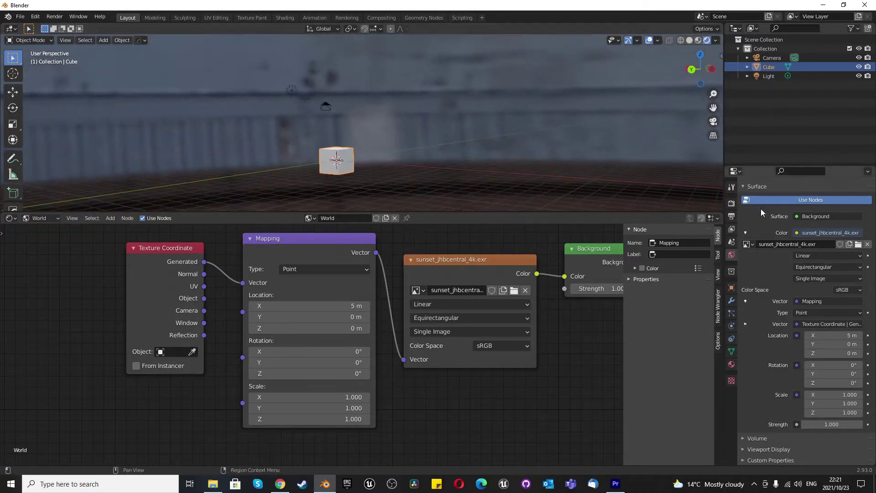
{"action": "left_click", "coordinate": [807, 266]}
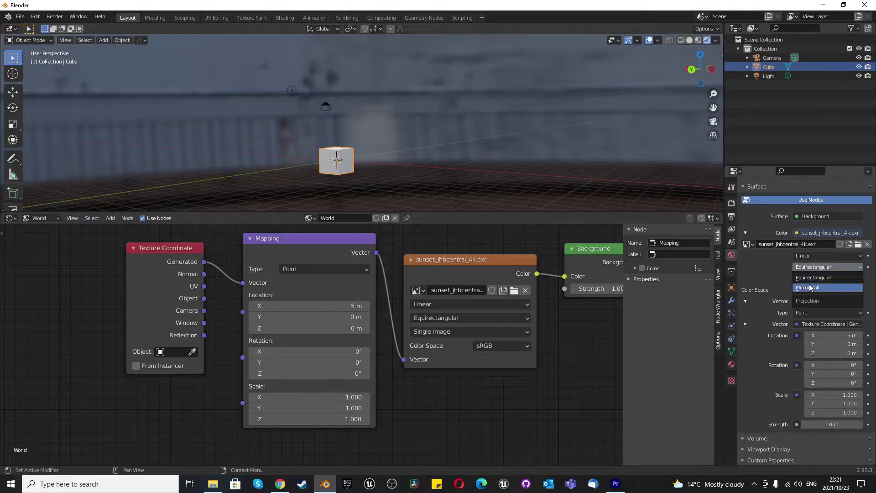
{"action": "left_click", "coordinate": [810, 288]}
{"action": "middle_click_drag", "start_coordinate": [593, 191], "coordinate": [379, 145]}
{"action": "left_click", "coordinate": [813, 268]}
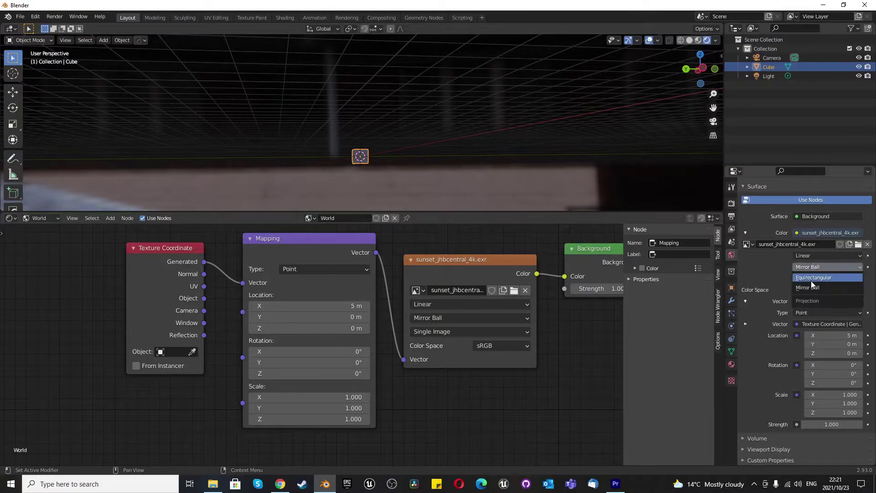
{"action": "left_click", "coordinate": [813, 278]}
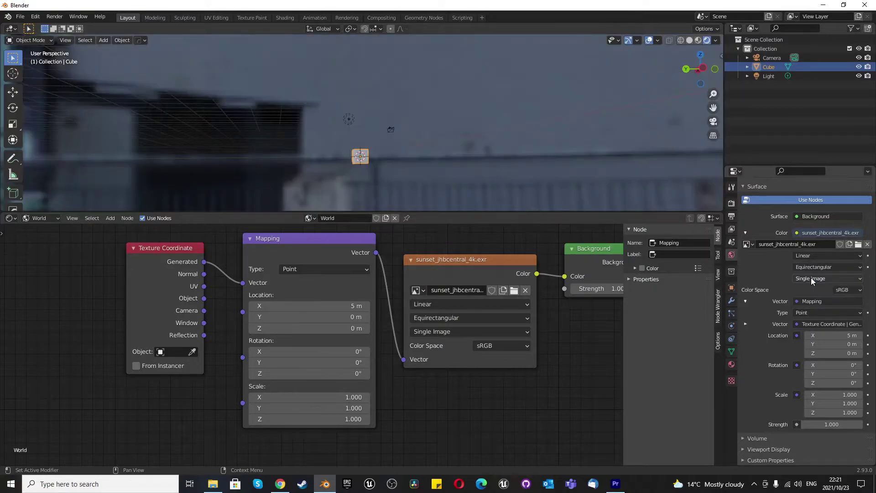
{"action": "left_click", "coordinate": [352, 307]}
{"action": "type", "text": "0"}
{"action": "key", "text": "Return"}
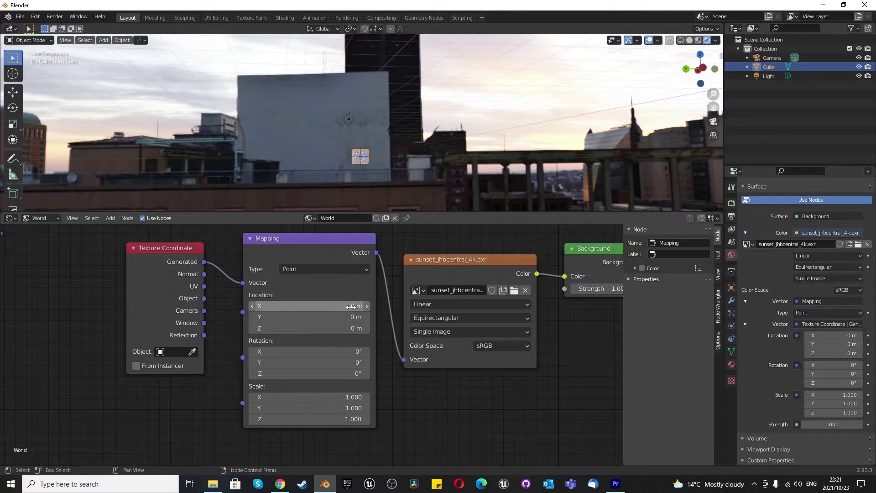
Turn the HDRI with Mapping Rotation Z and reset Rotation X to 0°
{"action": "middle_click_drag", "start_coordinate": [370, 116], "coordinate": [360, 156]}
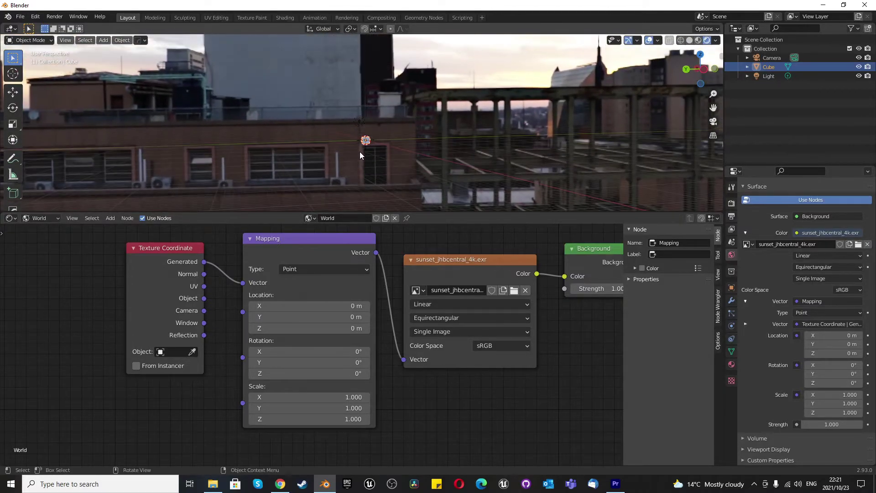
{"action": "scroll", "coordinate": [310, 368], "scroll_direction": "up", "scroll_amount": 1}
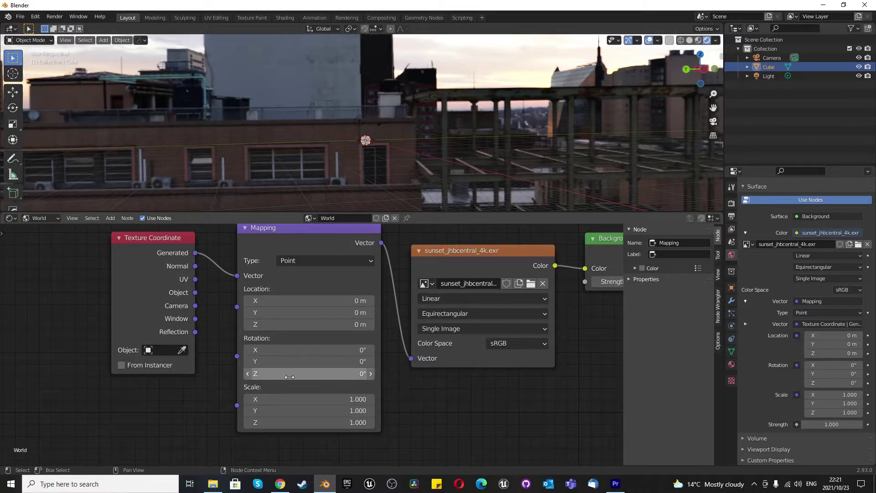
{"action": "left_click_drag", "start_coordinate": [289, 377], "coordinate": [412, 377]}
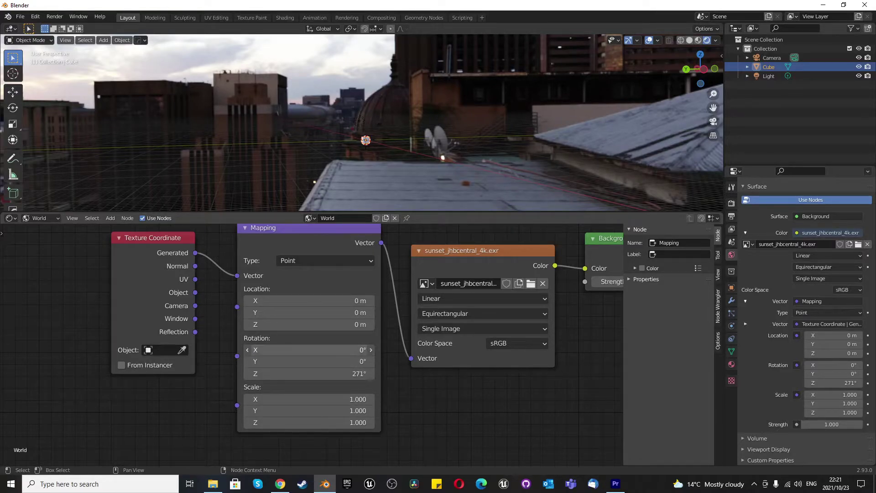
{"action": "mouse_move", "coordinate": [276, 350]}
{"action": "left_mouse_down"}
{"action": "mouse_move", "coordinate": [297, 350]}
{"action": "mouse_move", "coordinate": [275, 350]}
{"action": "left_mouse_up"}
{"action": "left_click", "coordinate": [275, 349]}
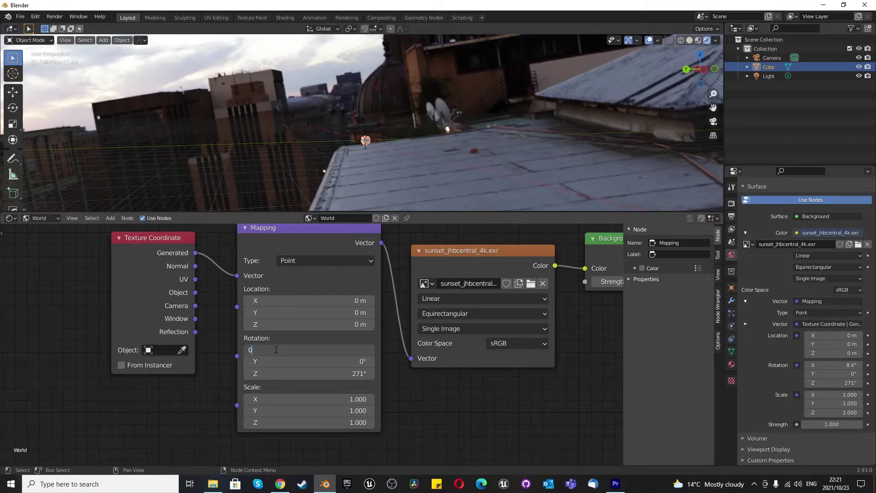
{"action": "type", "text": "0"}
{"action": "key", "text": "Return"}
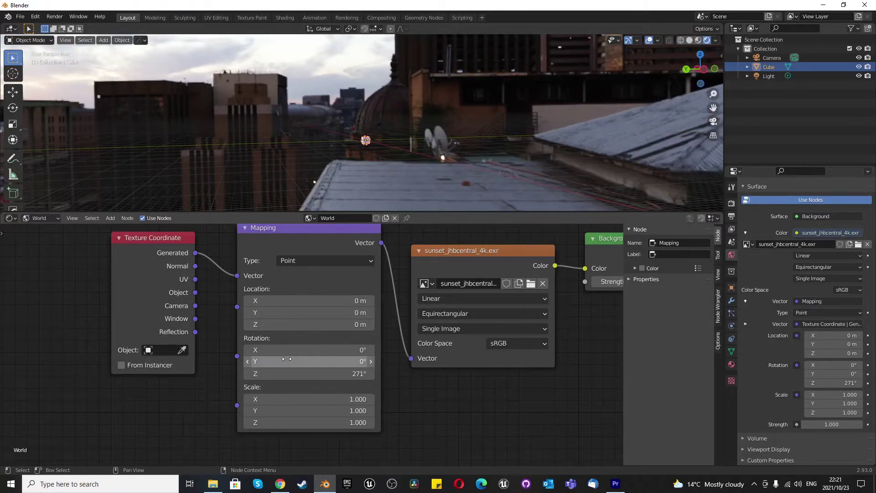
Fine-tune Mapping rotation to X 1.3°, Y 3.3° and Z about 273°
{"action": "left_click_drag", "start_coordinate": [275, 361], "coordinate": [281, 361]}
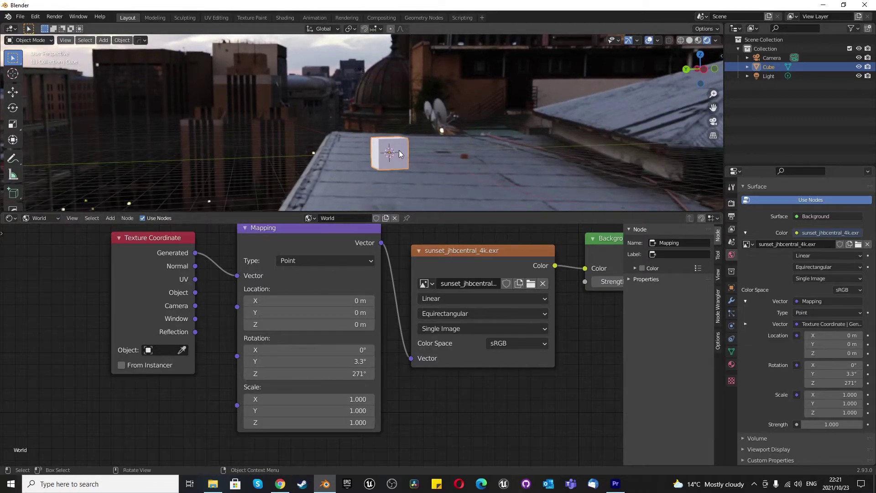
{"action": "scroll", "coordinate": [399, 153], "scroll_direction": "up", "scroll_amount": 2}
{"action": "left_click_drag", "start_coordinate": [330, 349], "coordinate": [331, 345]}
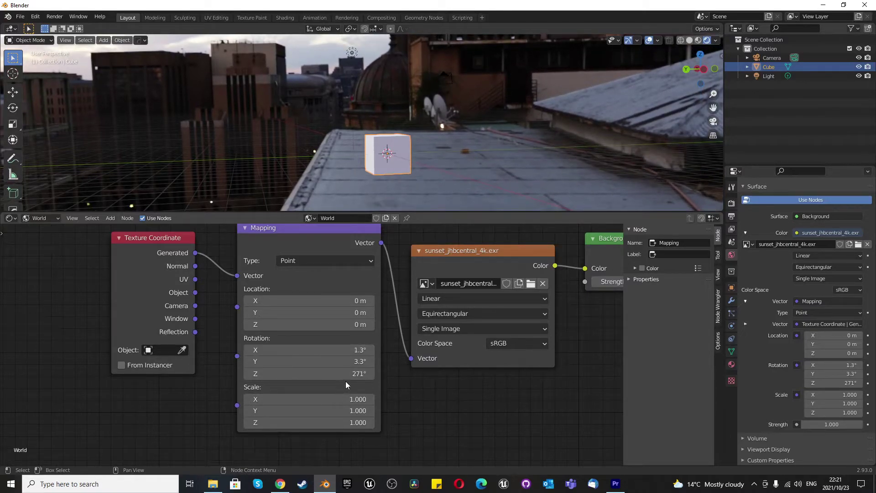
{"action": "left_click_drag", "start_coordinate": [347, 373], "coordinate": [350, 373]}
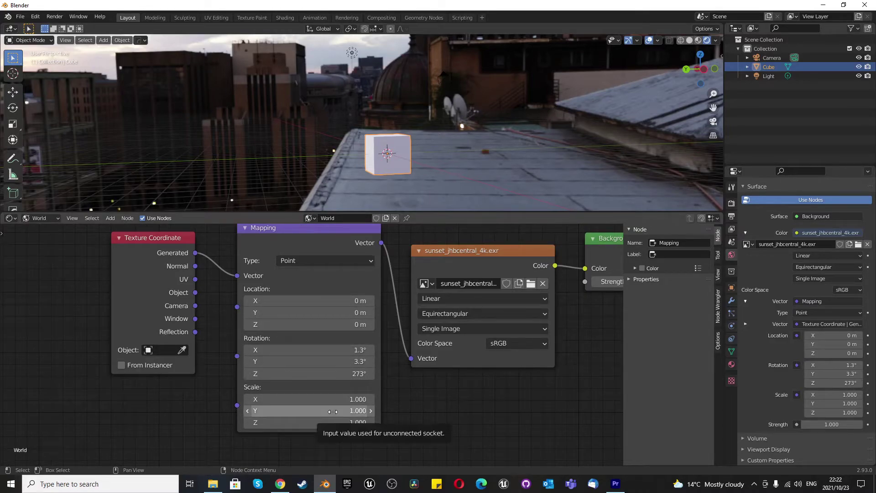
Test larger Mapping Scale Y values, reset to 1, then settle on 0.920
{"action": "mouse_move", "coordinate": [332, 413]}
{"action": "left_mouse_down"}
{"action": "mouse_move", "coordinate": [427, 412]}
{"action": "mouse_move", "coordinate": [341, 410]}
{"action": "left_mouse_up"}
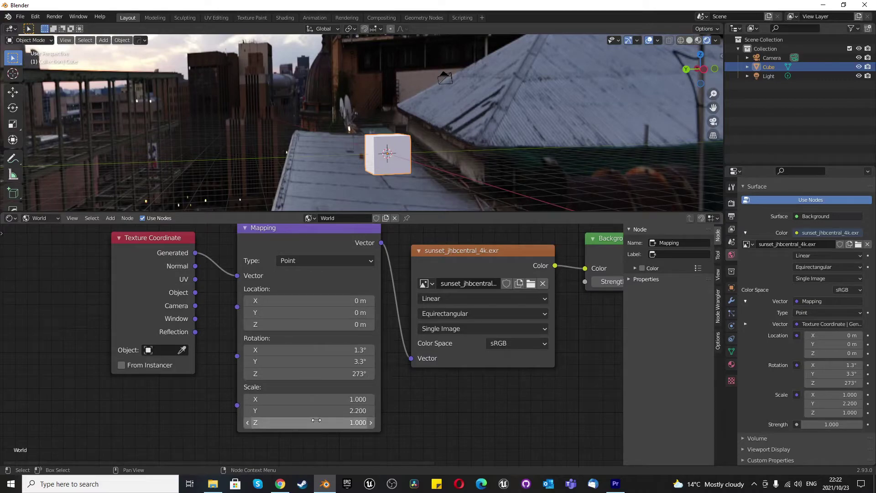
{"action": "left_click", "coordinate": [324, 412]}
{"action": "type", "text": "1"}
{"action": "key", "text": "Return"}
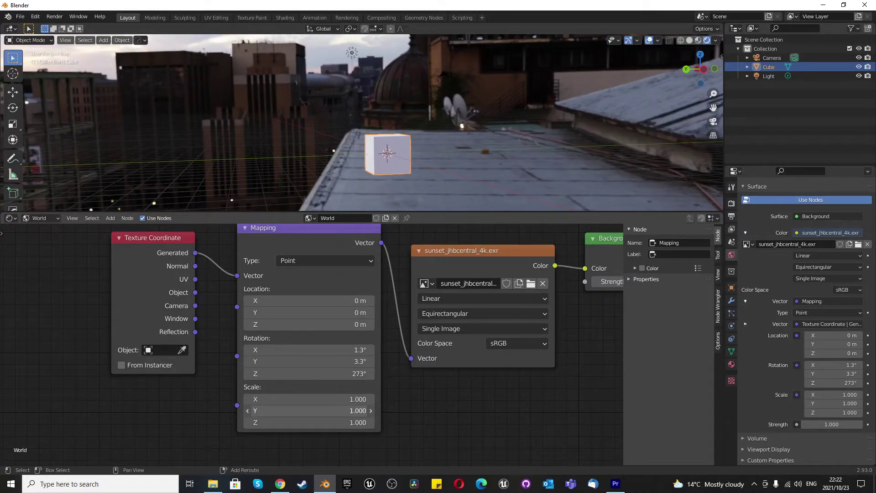
{"action": "mouse_move", "coordinate": [320, 410]}
{"action": "left_mouse_down"}
{"action": "mouse_move", "coordinate": [361, 411]}
{"action": "mouse_move", "coordinate": [294, 411]}
{"action": "mouse_move", "coordinate": [309, 411]}
{"action": "left_mouse_up"}
{"action": "scroll", "coordinate": [401, 154], "scroll_direction": "down", "scroll_amount": 2}
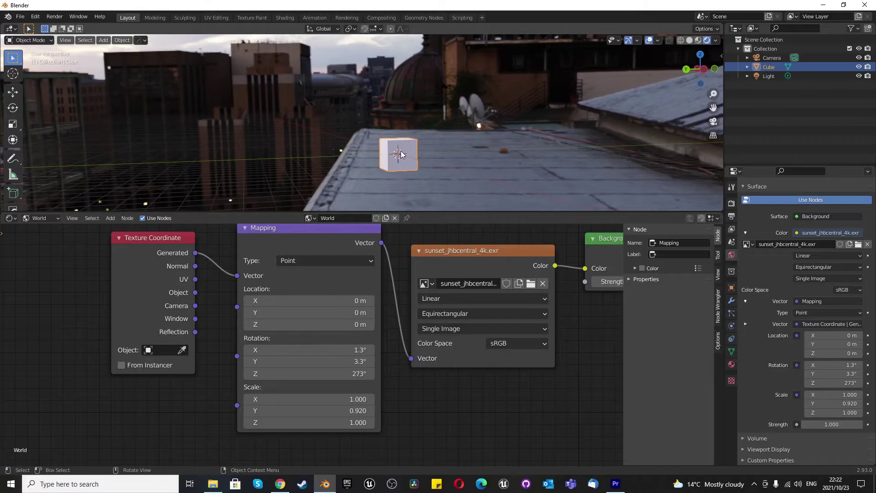
View through the camera with Numpad 0 and change the render engine from Eevee to Cycles
{"action": "key", "text": "KP_0"}
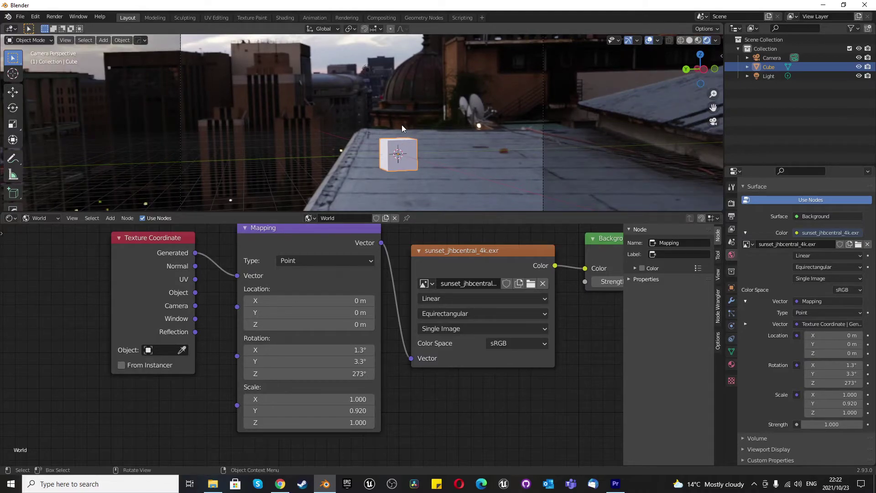
{"action": "scroll", "coordinate": [402, 128], "scroll_direction": "down", "scroll_amount": 2}
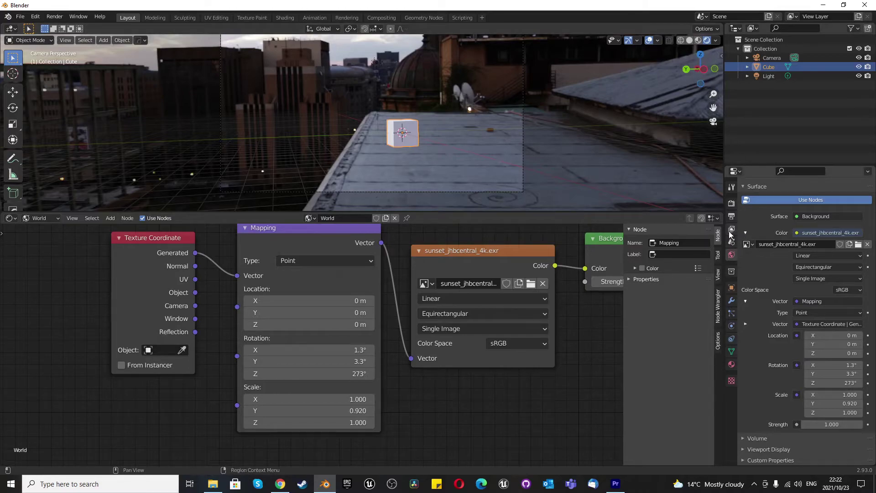
{"action": "left_click", "coordinate": [732, 204]}
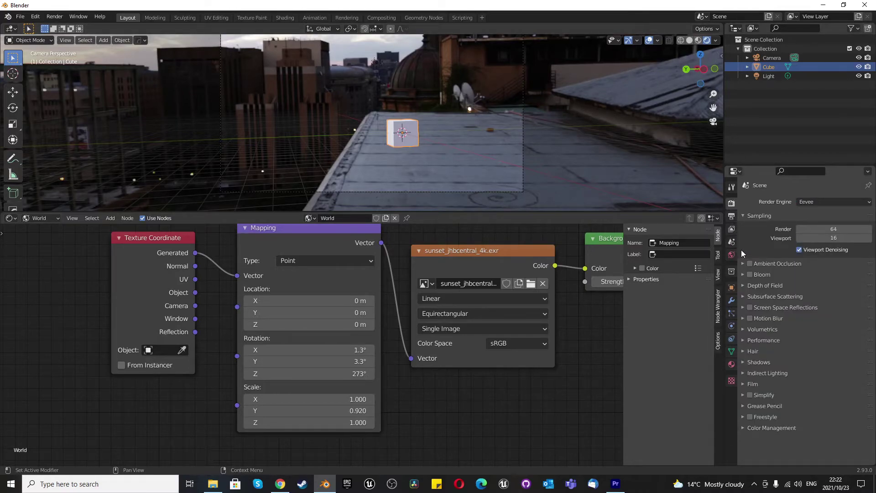
{"action": "left_click", "coordinate": [732, 216]}
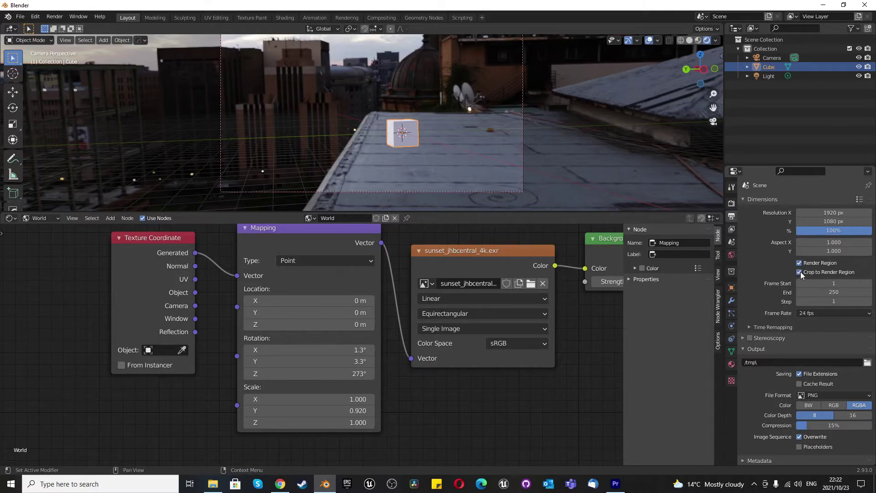
{"action": "scroll", "coordinate": [546, 176], "scroll_direction": "down", "scroll_amount": 1}
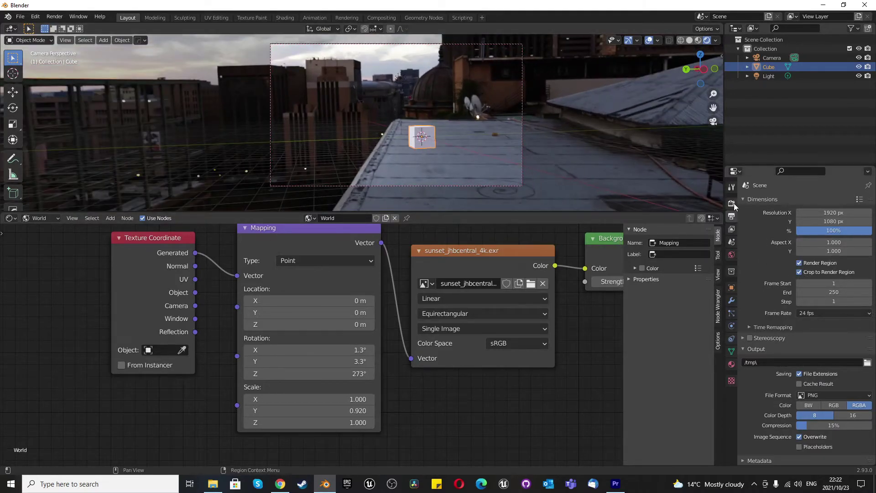
{"action": "left_click", "coordinate": [732, 203]}
{"action": "left_click", "coordinate": [806, 202]}
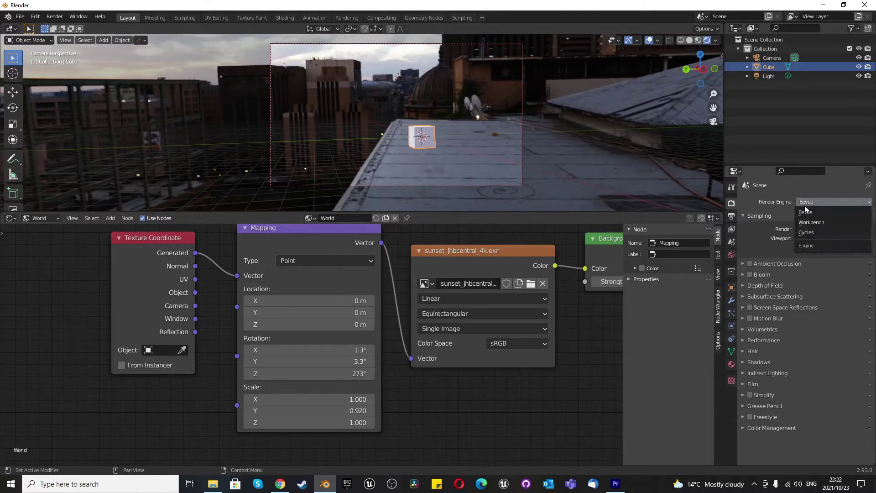
{"action": "left_click", "coordinate": [810, 233]}
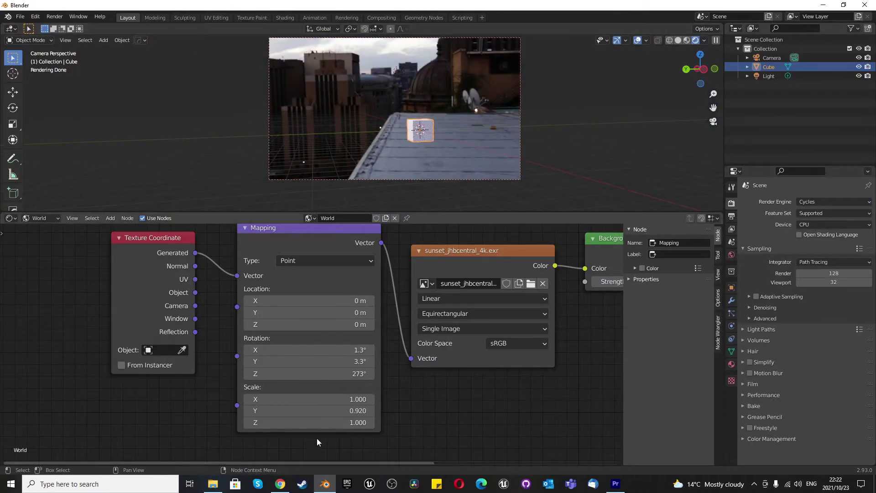
Set Mapping Scale Y to 1, try Scale Z 5, then reset Scale Z to 1
{"action": "left_click", "coordinate": [335, 411]}
{"action": "type", "text": "1"}
{"action": "key", "text": "Return"}
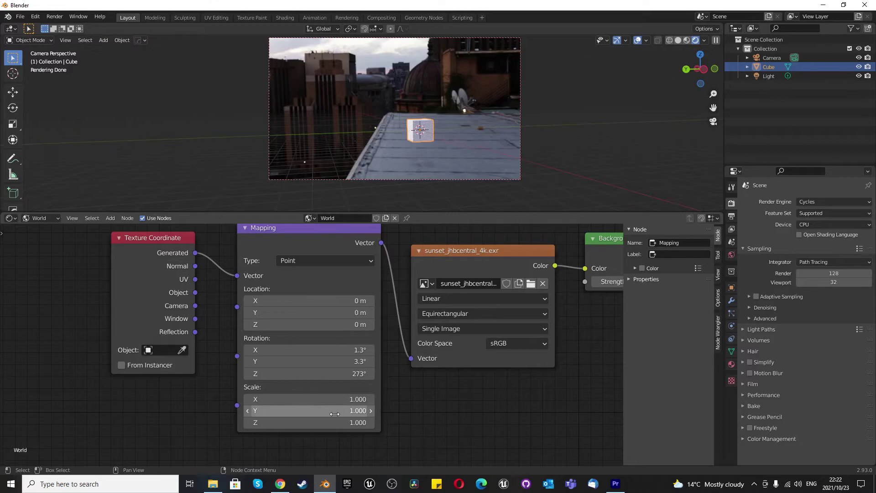
{"action": "left_click", "coordinate": [339, 423]}
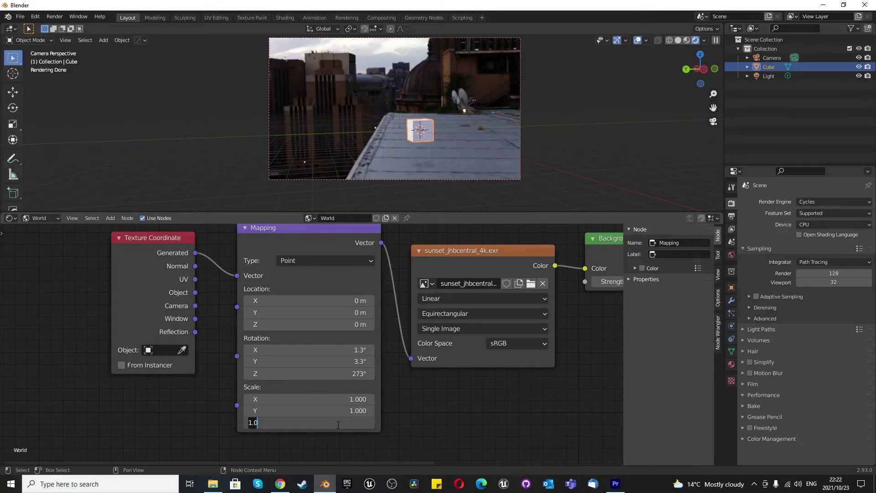
{"action": "type", "text": "5"}
{"action": "key", "text": "Return"}
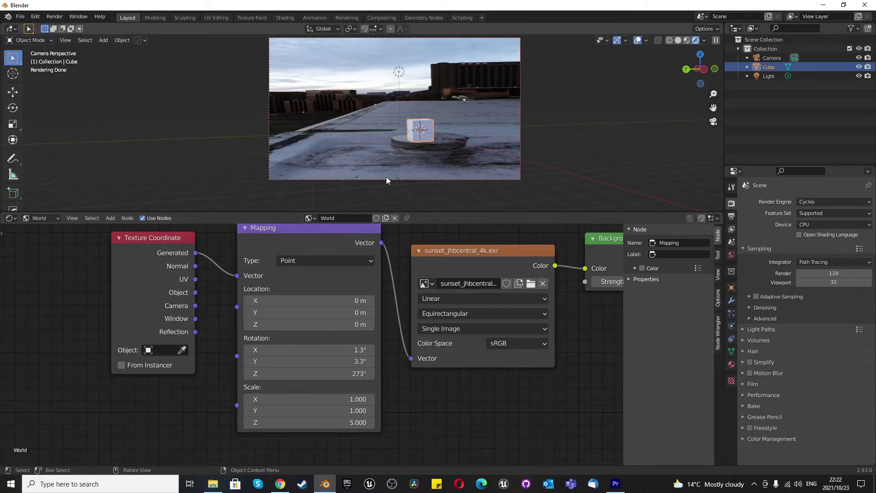
{"action": "left_click_drag", "start_coordinate": [335, 374], "coordinate": [316, 373]}
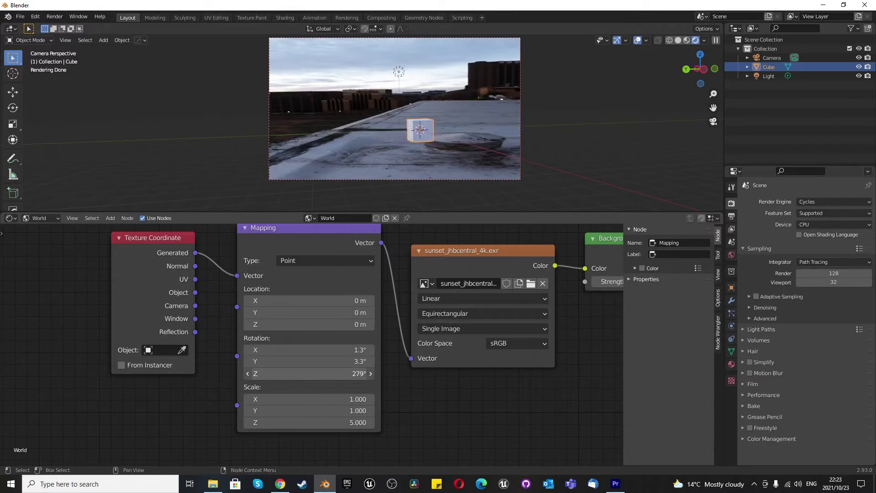
{"action": "left_click", "coordinate": [326, 423]}
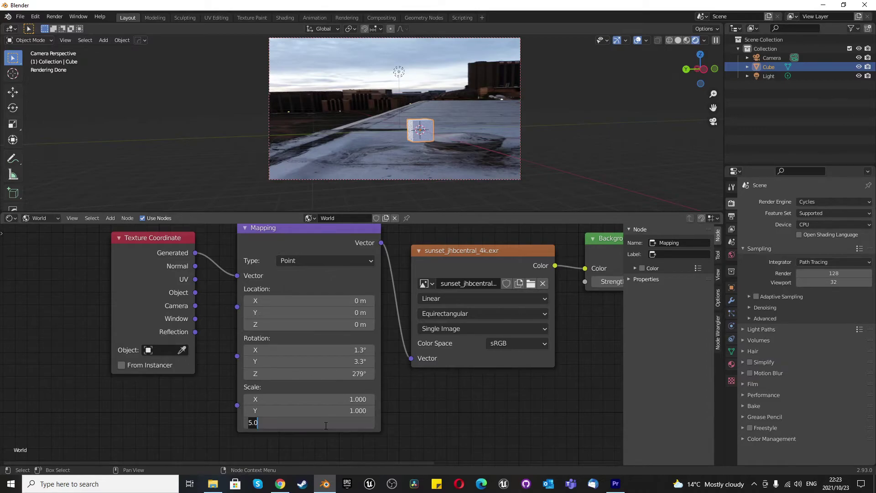
{"action": "type", "text": "1"}
{"action": "key", "text": "Return"}
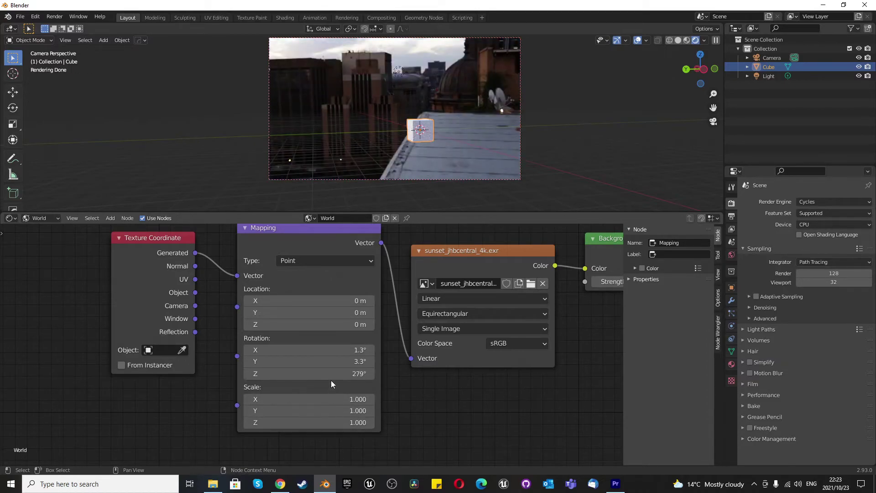
Tune the HDRI rotation to Z 262° and Y 5.7°, then deselect the cube
{"action": "left_click_drag", "start_coordinate": [325, 374], "coordinate": [384, 399]}
{"action": "left_click_drag", "start_coordinate": [342, 378], "coordinate": [322, 373]}
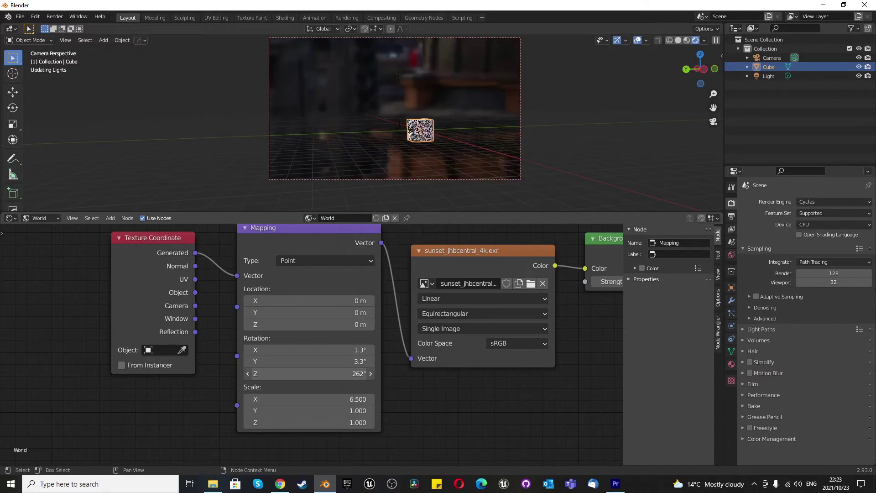
{"action": "left_click_drag", "start_coordinate": [348, 356], "coordinate": [361, 357]}
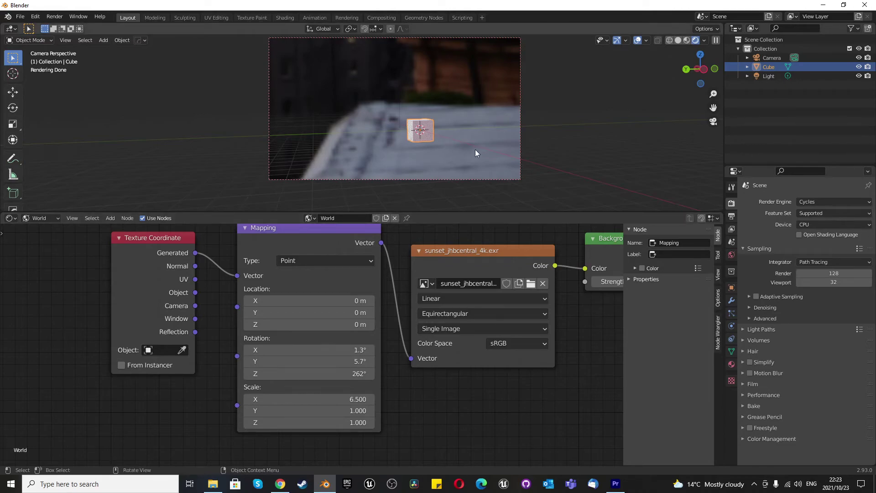
{"action": "left_click", "coordinate": [548, 153]}
{"action": "scroll", "coordinate": [409, 136], "scroll_direction": "up", "scroll_amount": 2}
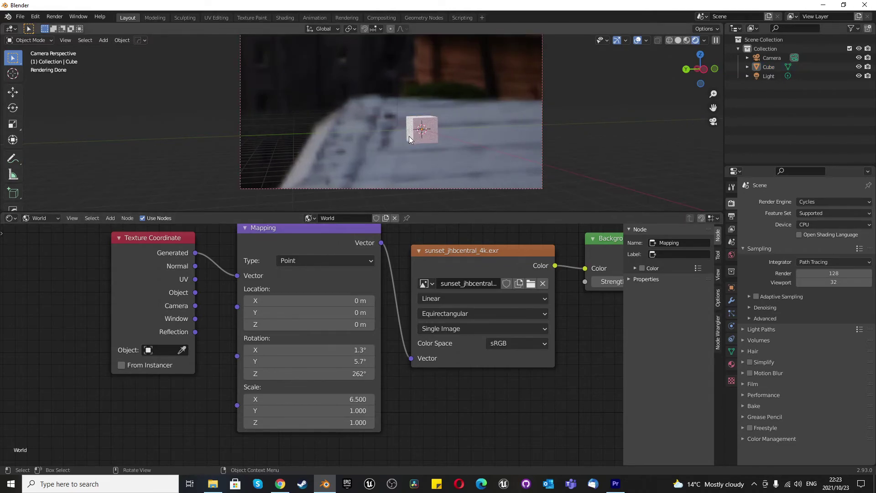
Try Mapping scale values of 1, then 2 on X, Y and Z
{"action": "left_click", "coordinate": [361, 400]}
{"action": "type", "text": "1"}
{"action": "key", "text": "Return"}
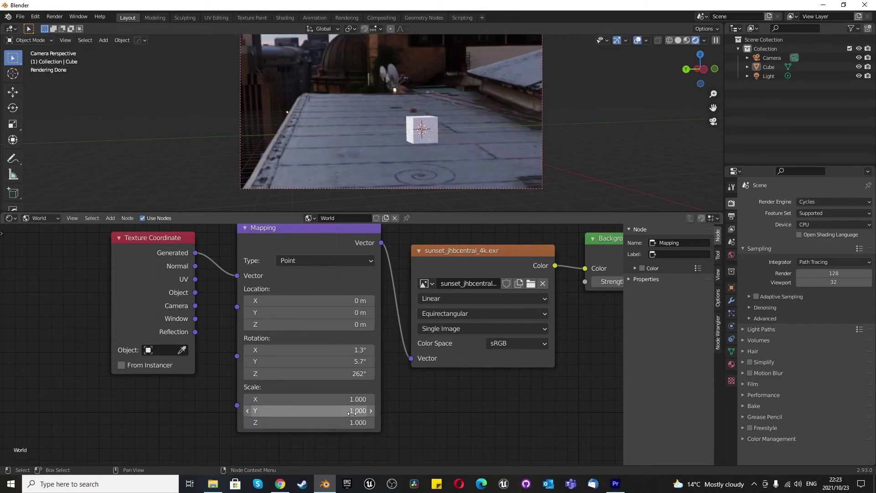
{"action": "left_click", "coordinate": [360, 400]}
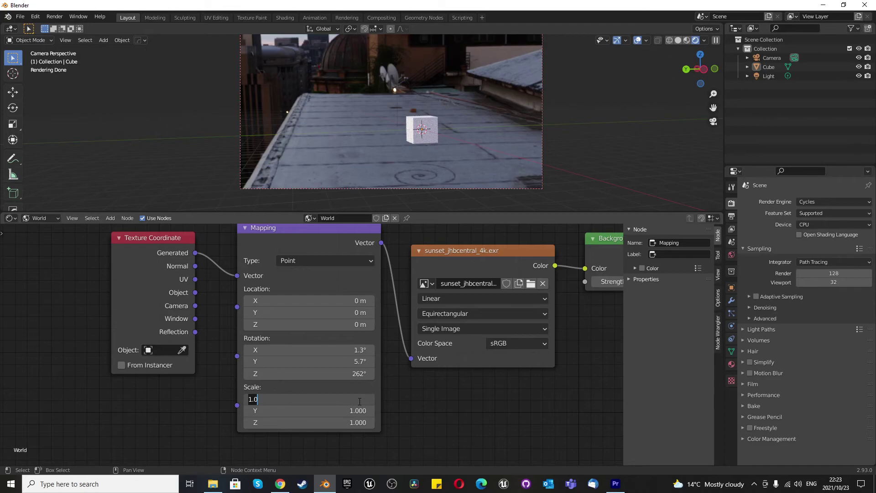
{"action": "type", "text": "2"}
{"action": "key", "text": "Return"}
{"action": "left_click", "coordinate": [353, 410]}
{"action": "type", "text": "2"}
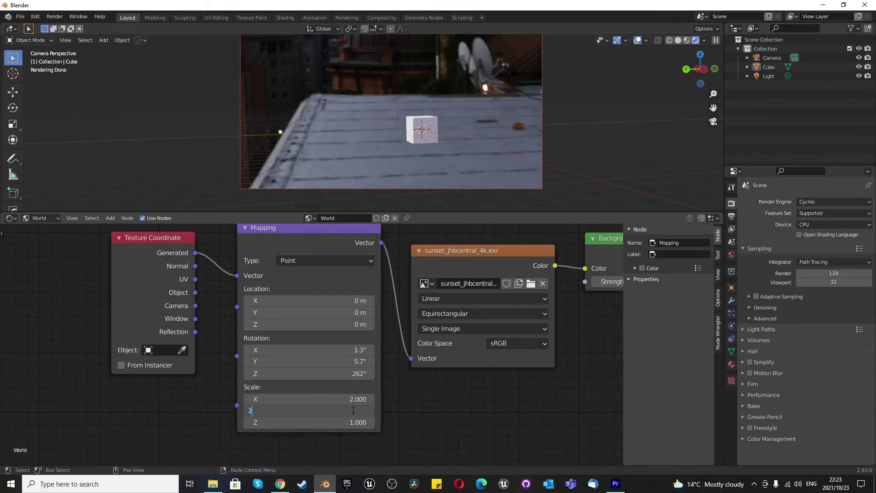
{"action": "key", "text": "Return"}
{"action": "left_click", "coordinate": [351, 422]}
{"action": "type", "text": "2"}
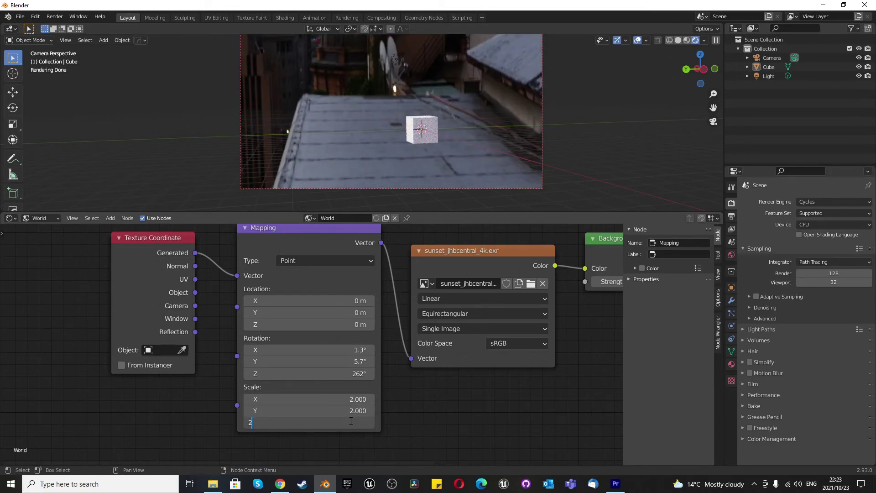
{"action": "key", "text": "Return"}
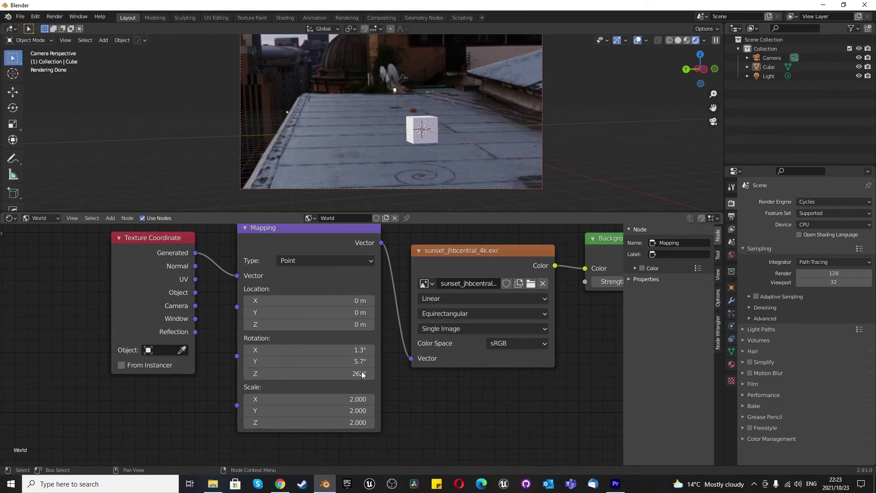
Raise the Mapping node scale to 100 on X, Y and Z
{"action": "left_click", "coordinate": [353, 398]}
{"action": "type", "text": "100"}
{"action": "key", "text": "Return"}
{"action": "left_click", "coordinate": [353, 410]}
{"action": "type", "text": "1"}
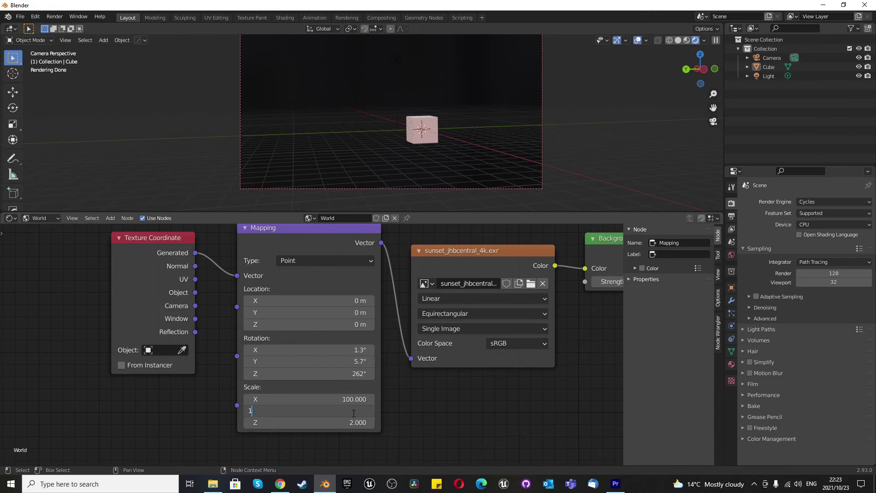
{"action": "key", "text": "Return"}
{"action": "left_click", "coordinate": [348, 423]}
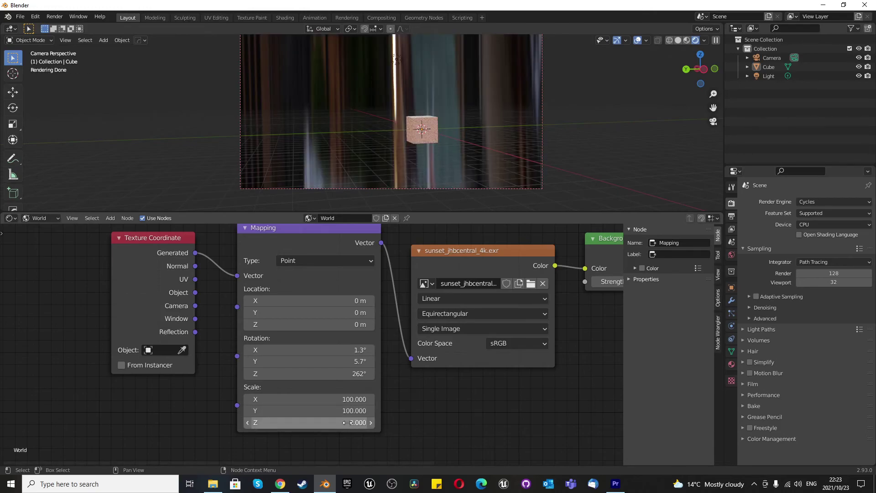
{"action": "type", "text": "100"}
{"action": "key", "text": "Return"}
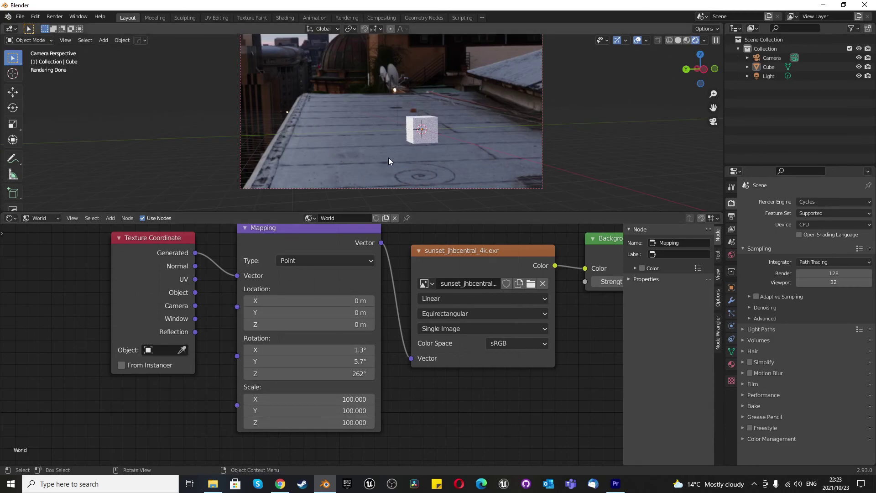
Zoom out and orbit the viewport to view the cube resting on the rooftop
{"action": "scroll", "coordinate": [388, 158], "scroll_direction": "down", "scroll_amount": 2}
{"action": "middle_click_drag", "start_coordinate": [388, 157], "coordinate": [417, 133]}
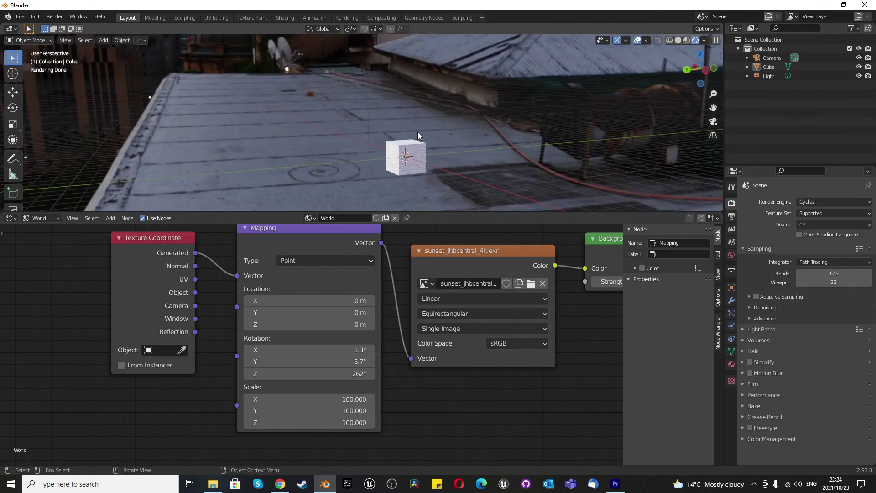